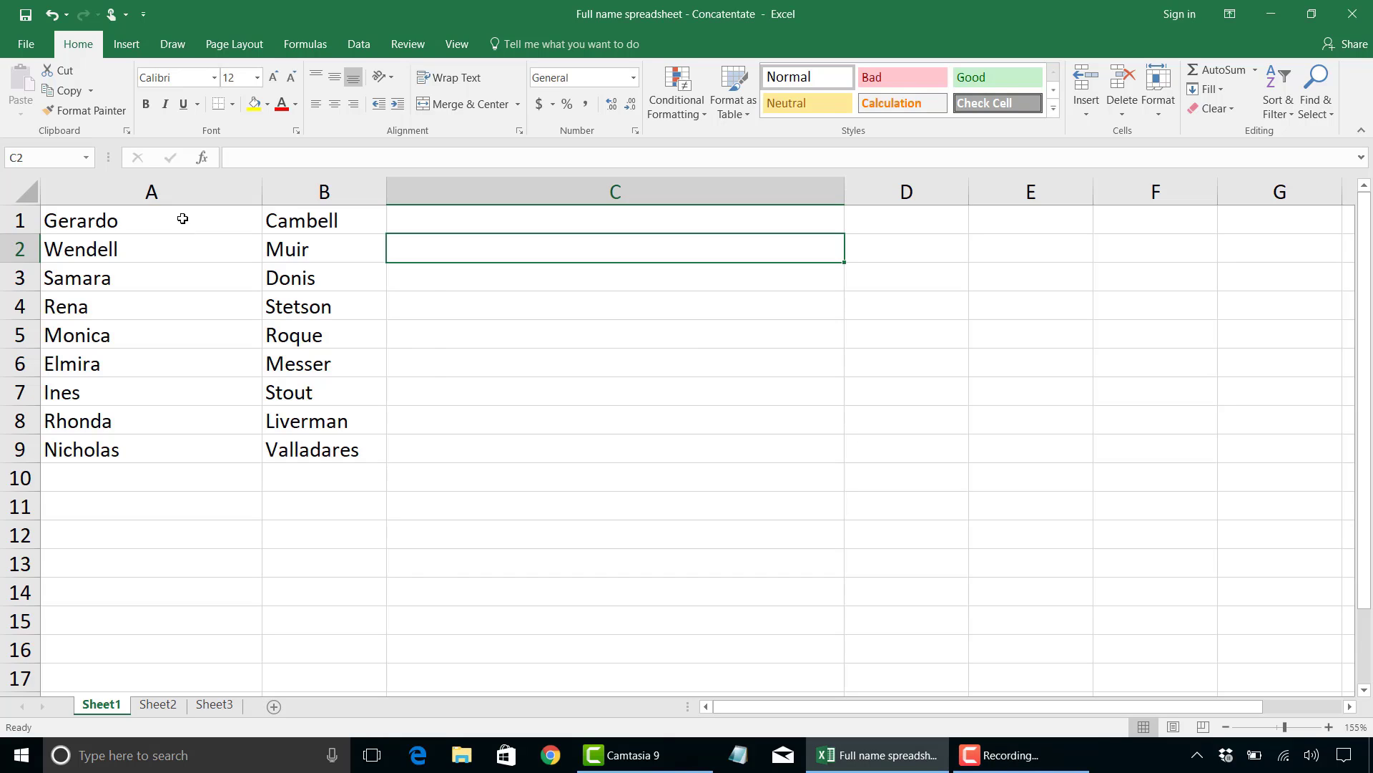
Enter =CONCATENATE(A1," ",B1) in C1 so it displays Gerardo Cambell.
left_click(173, 188)
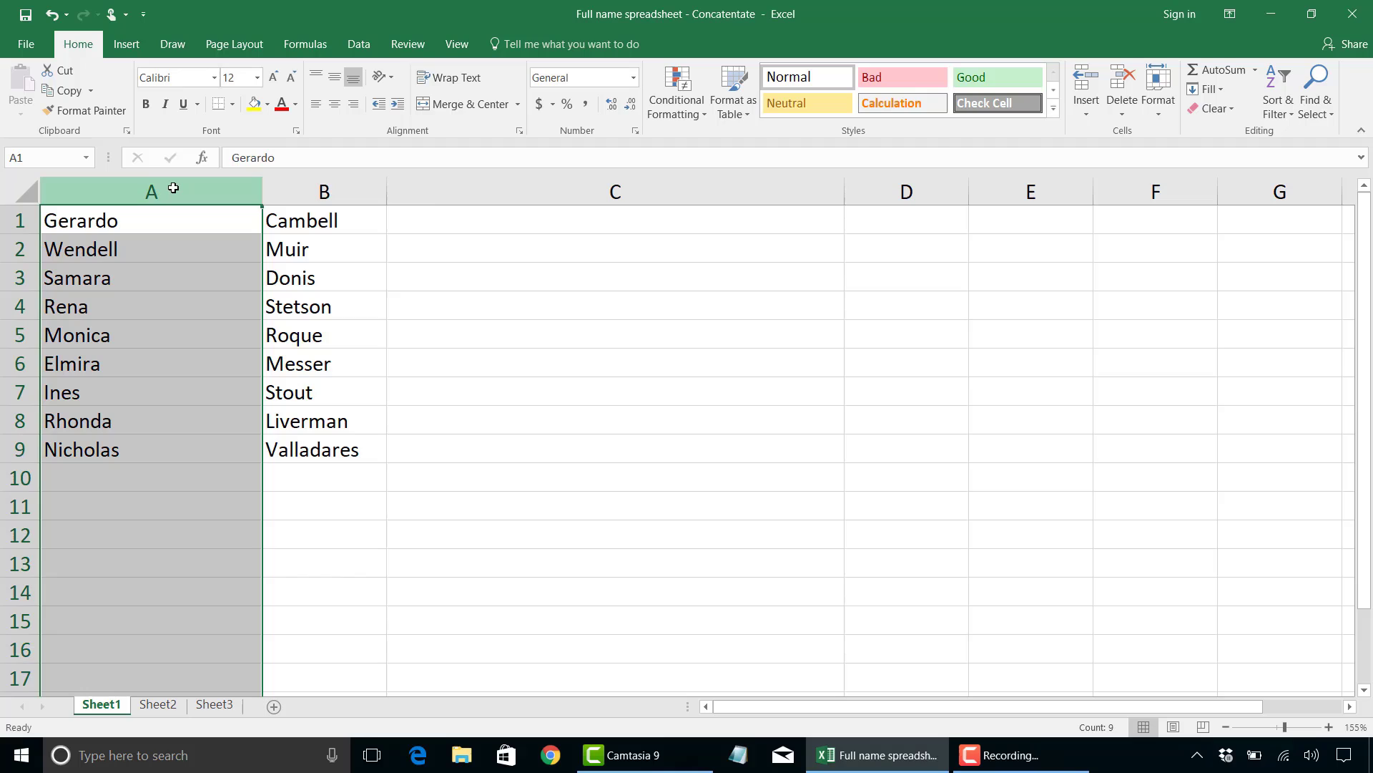
left_click(289, 194)
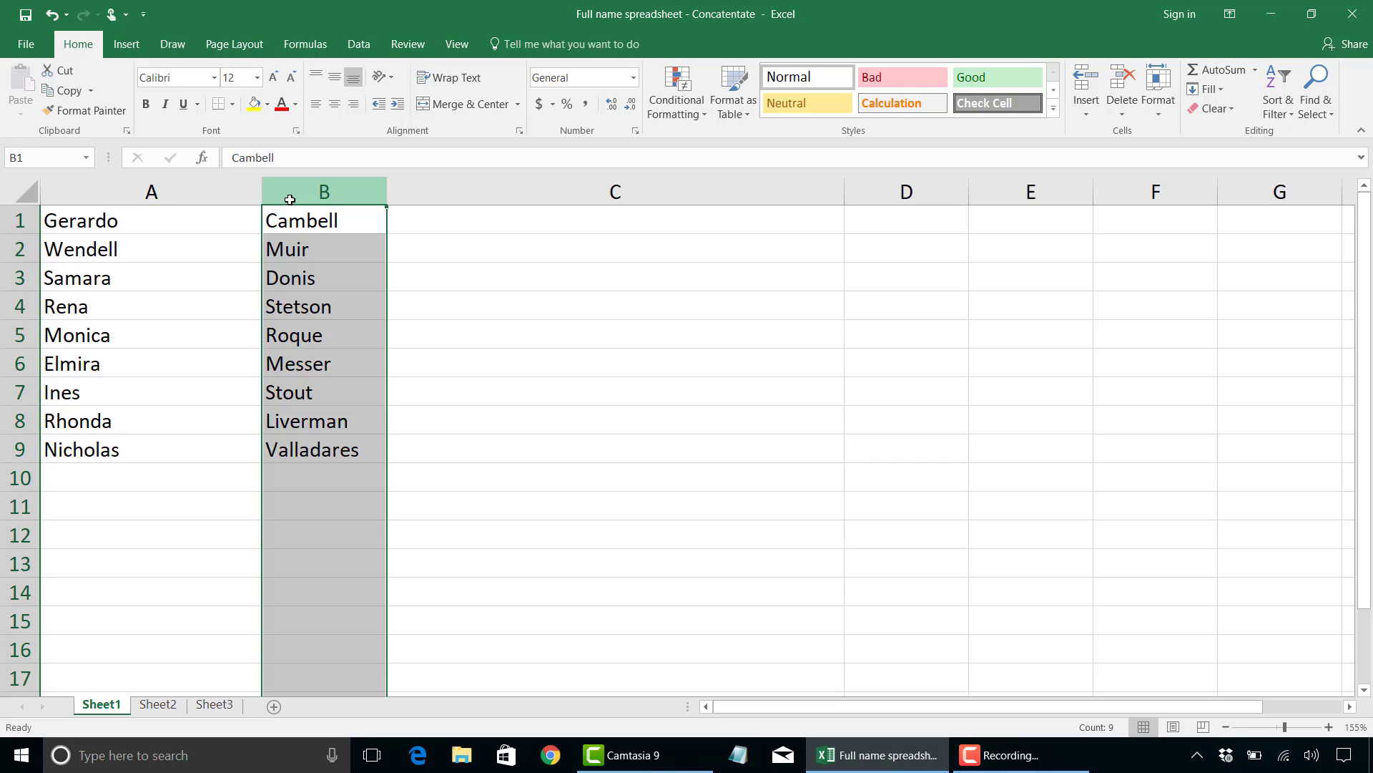
left_click(416, 213)
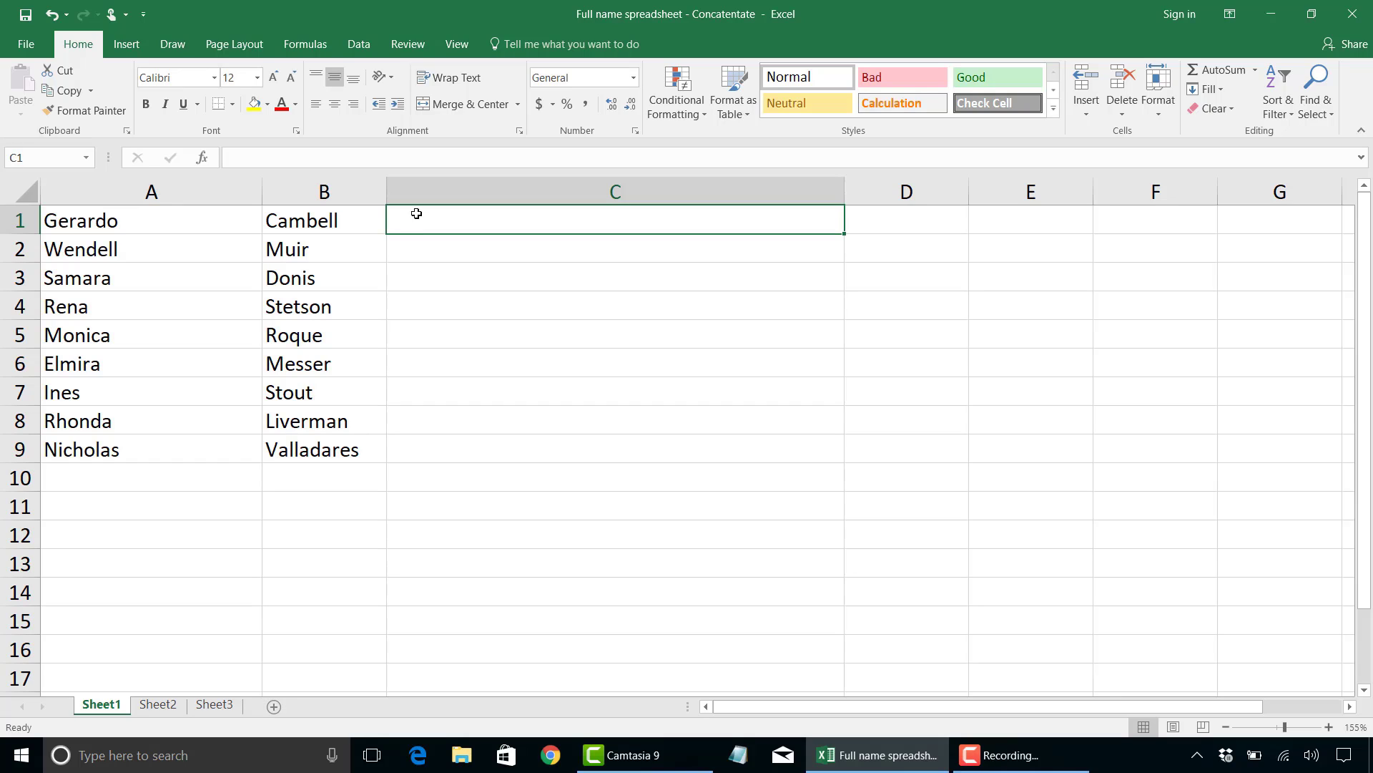
type("=")
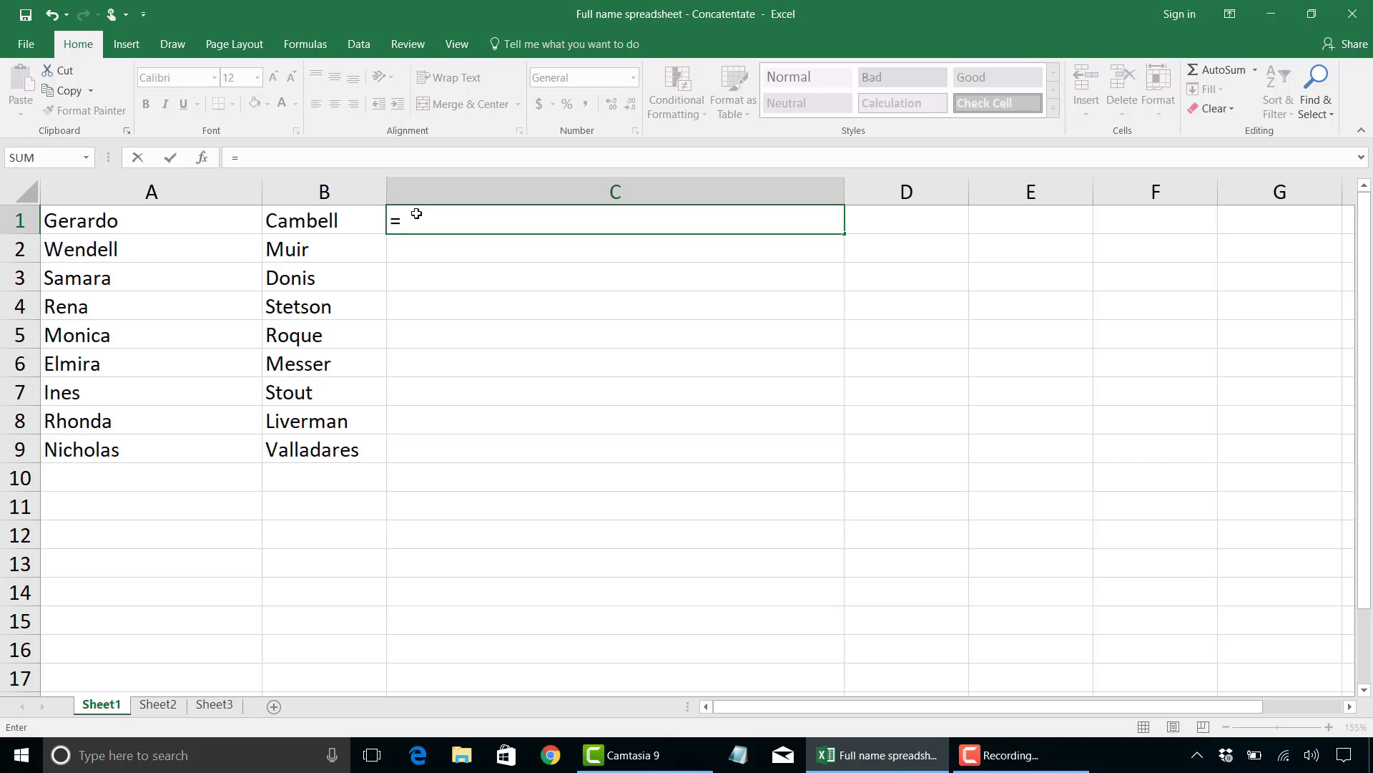
type("con")
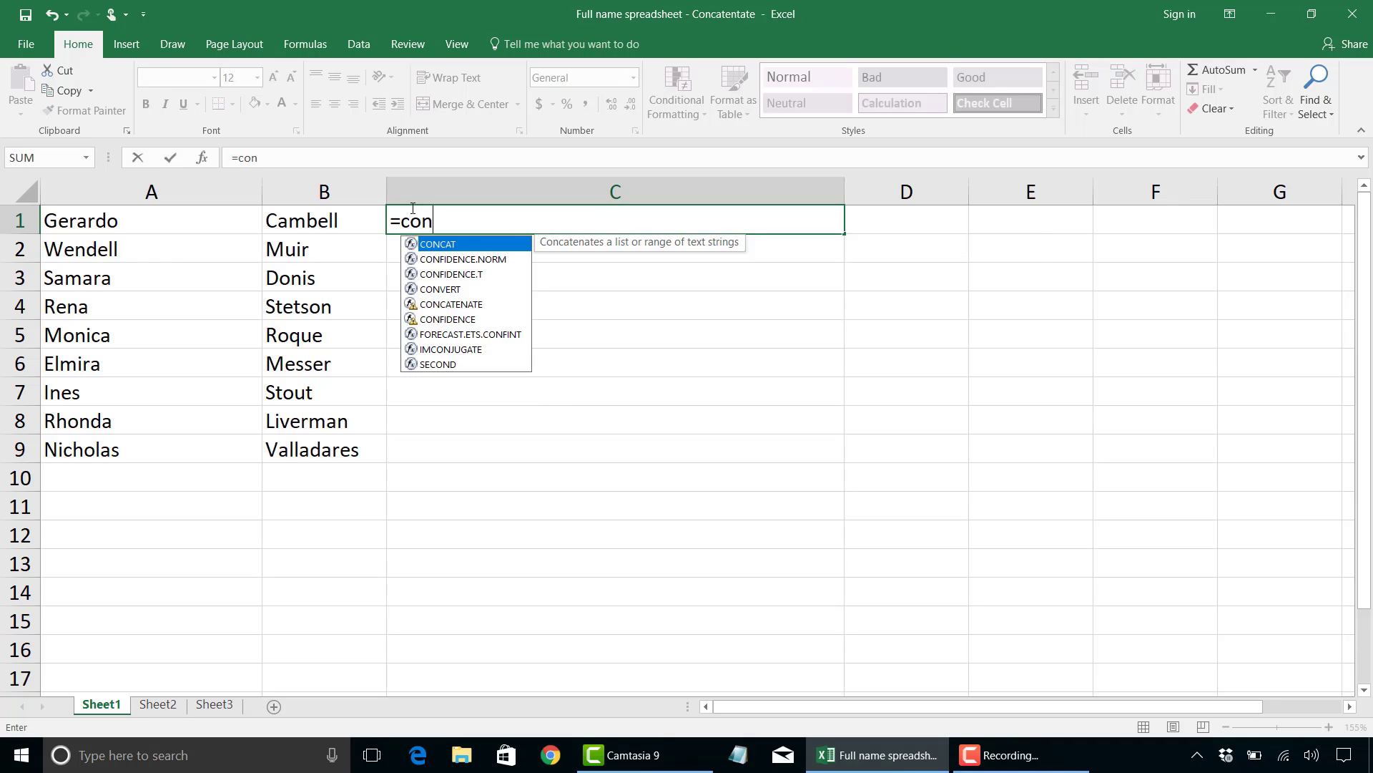
key("Down")
key("Down")
key("Down")
key("Down")
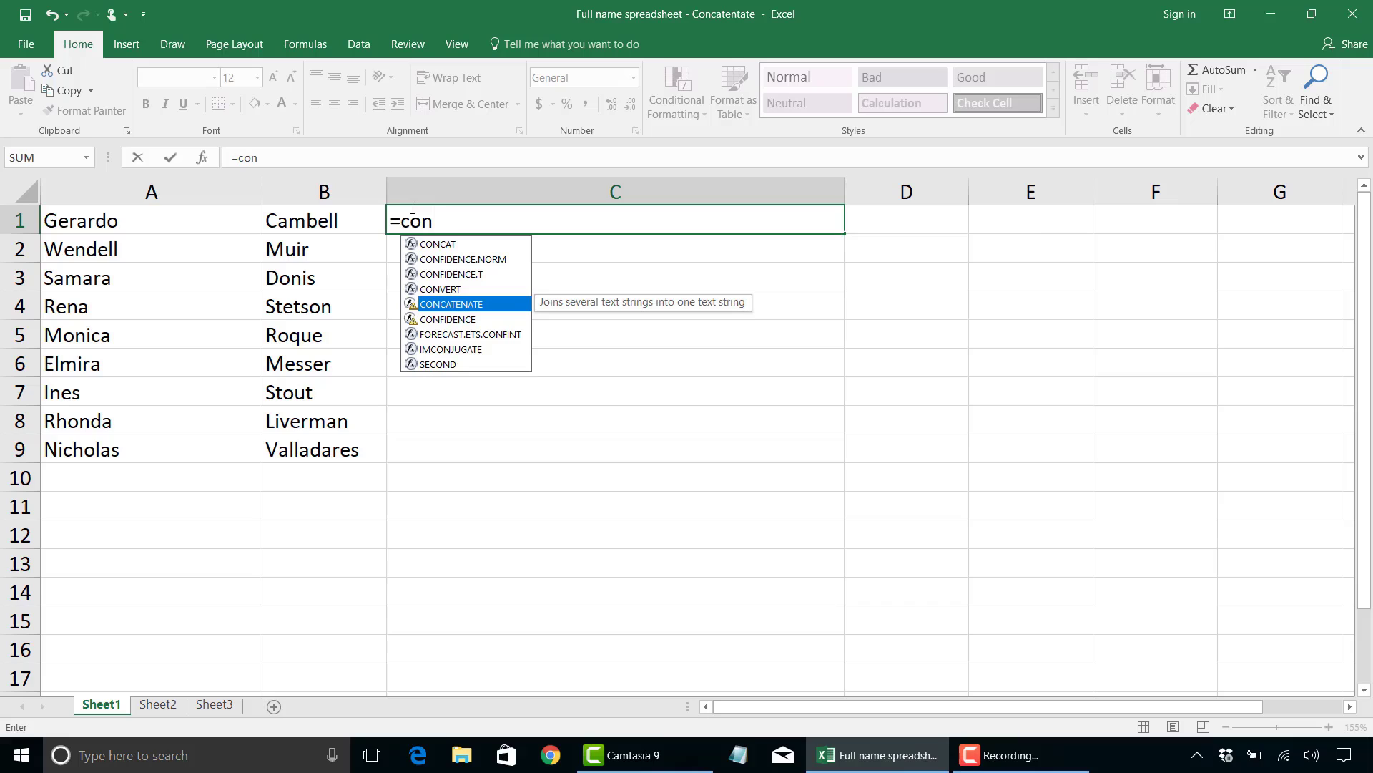
key("Tab")
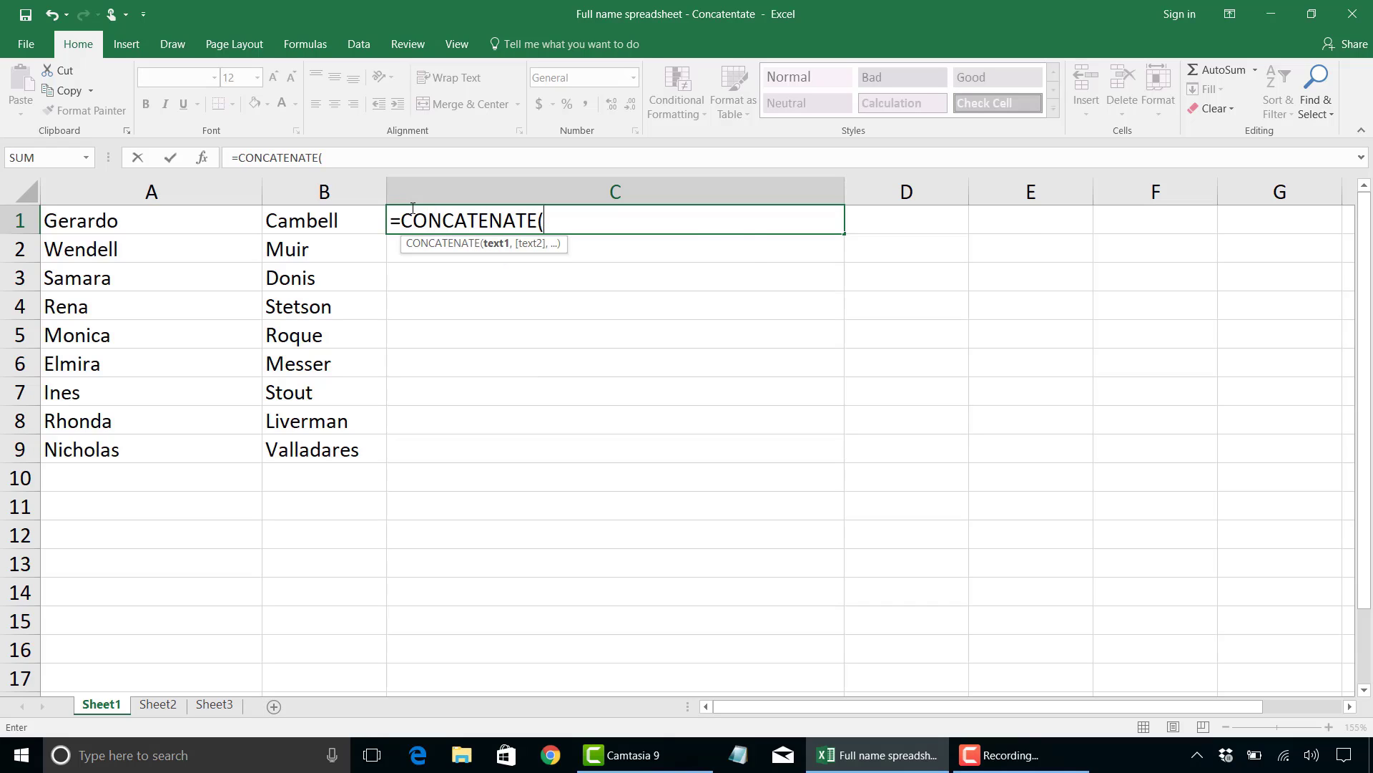
type("A")
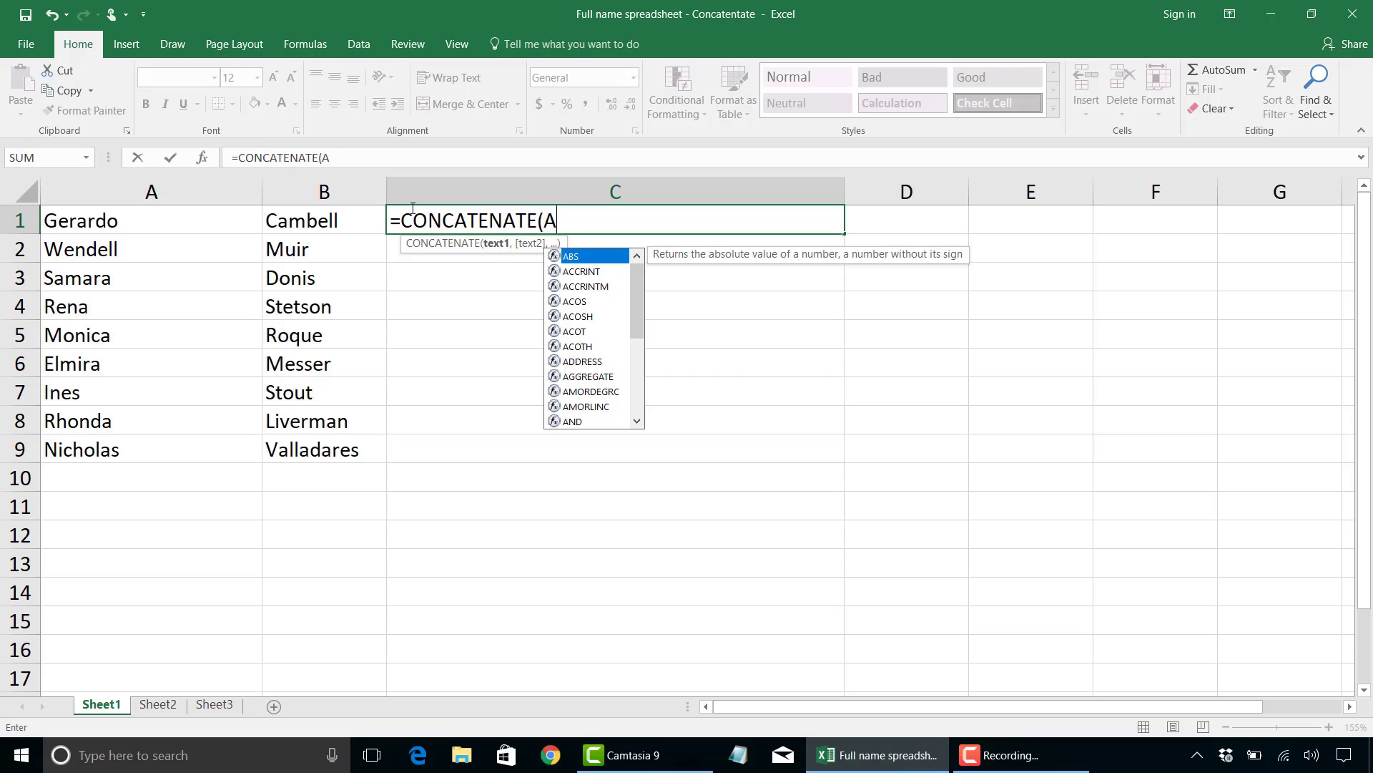
type("1")
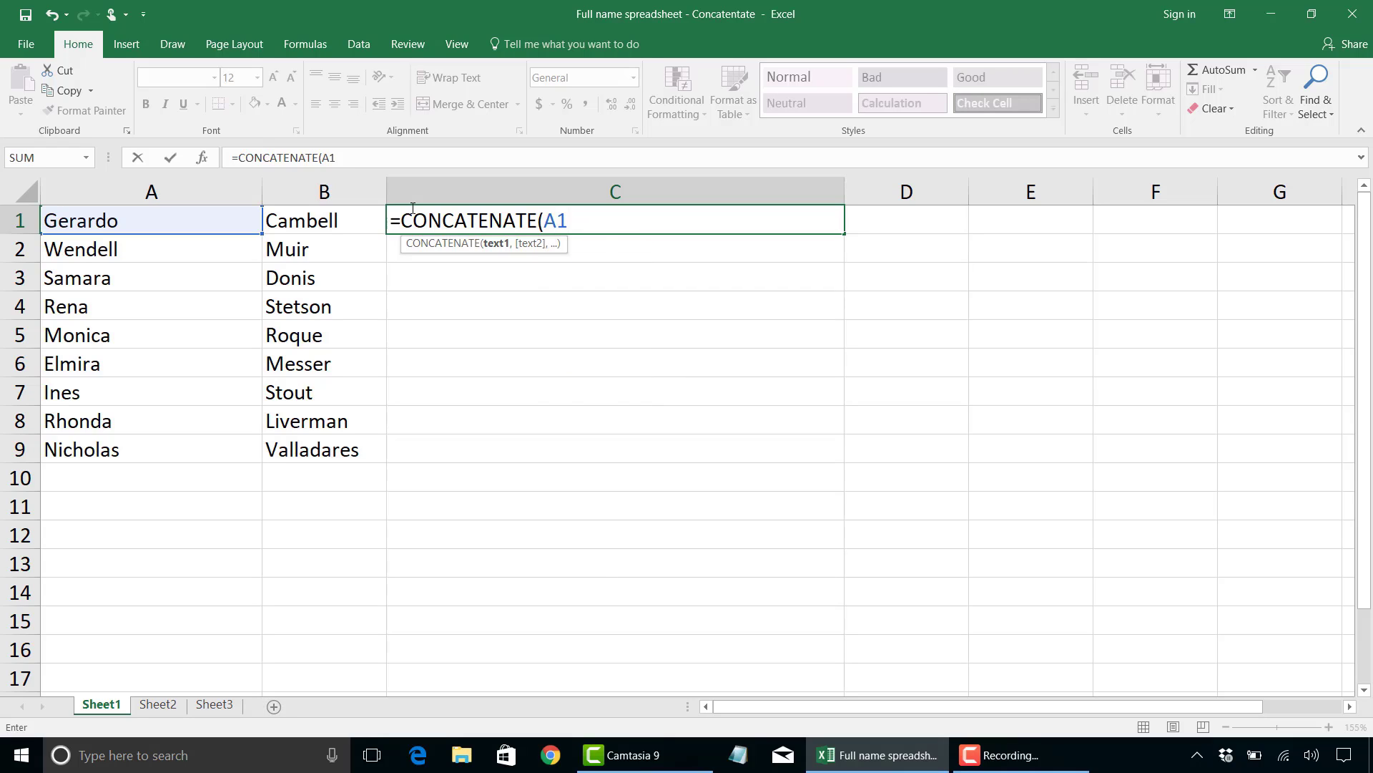
type(",")
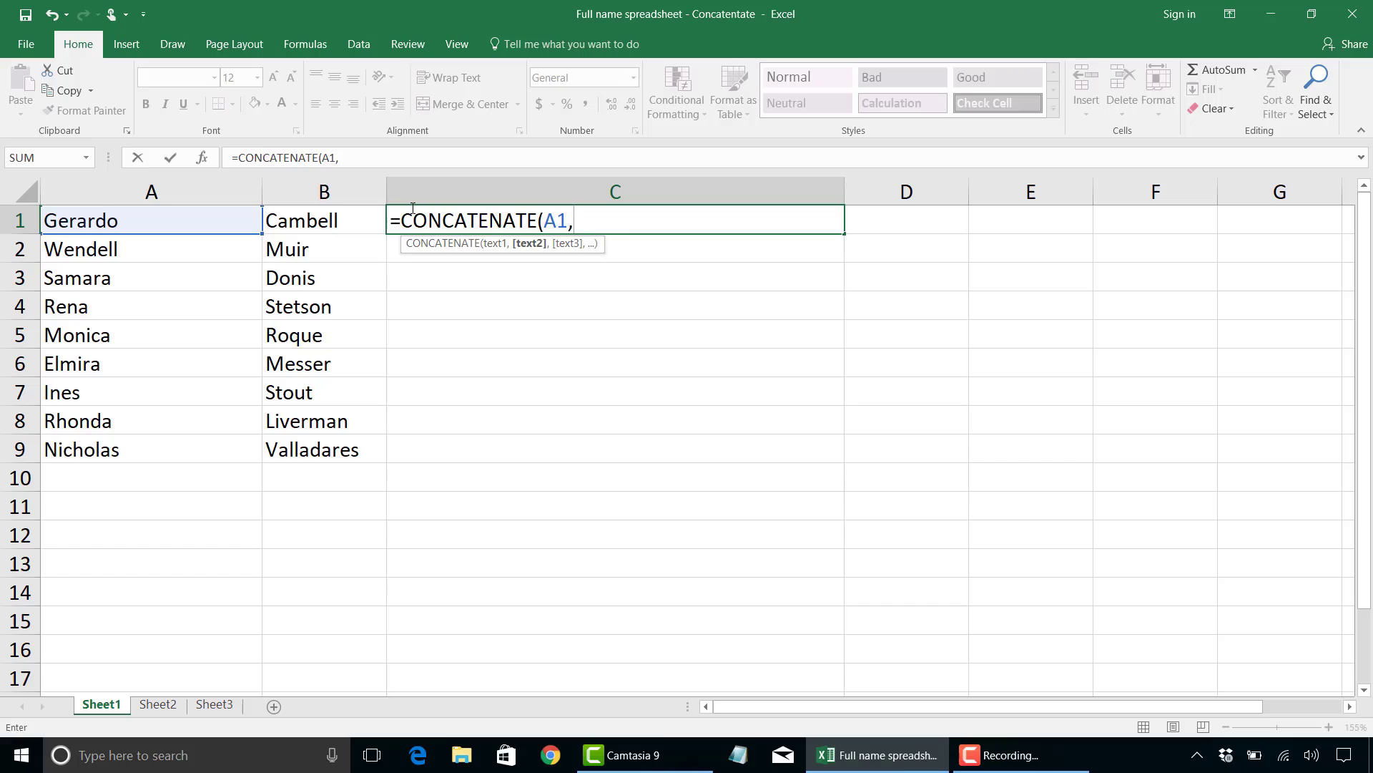
type("\" \"")
type(",")
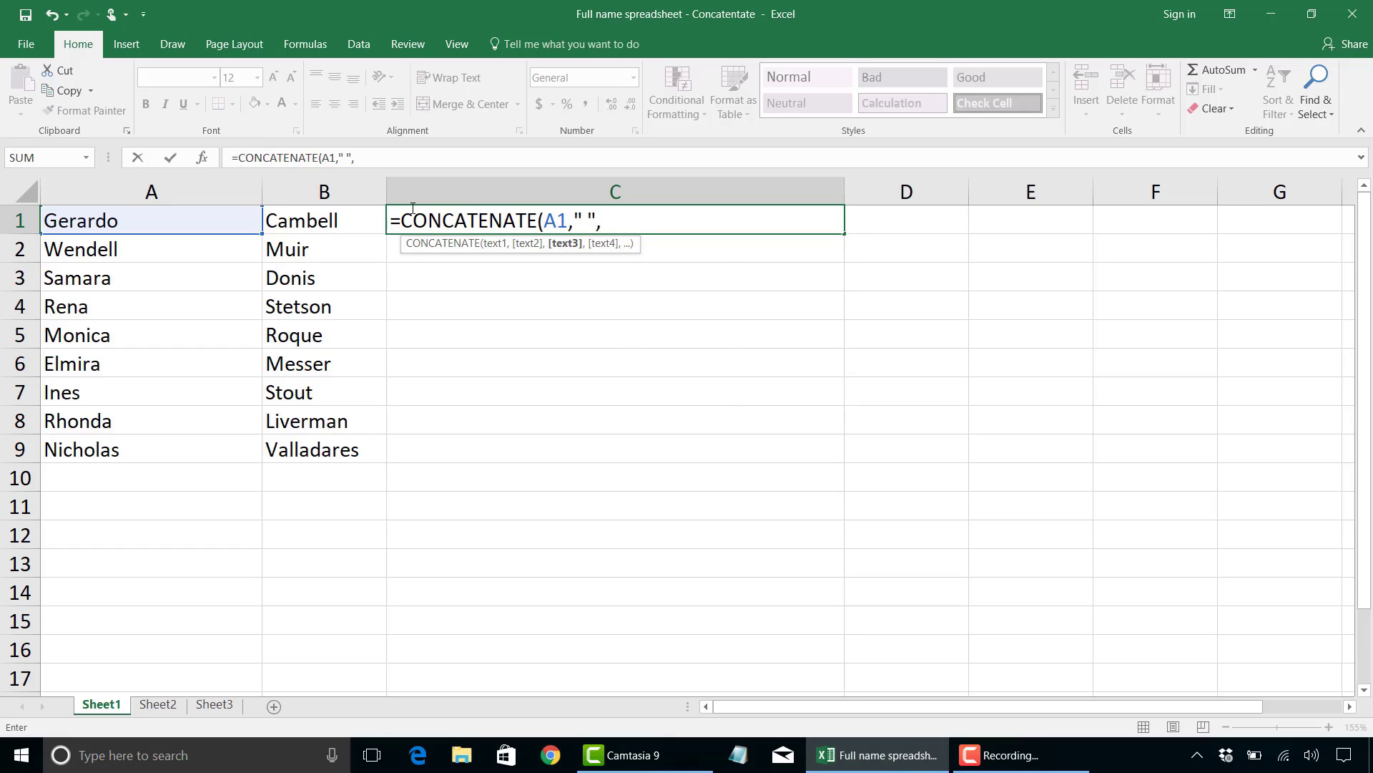
type("B1")
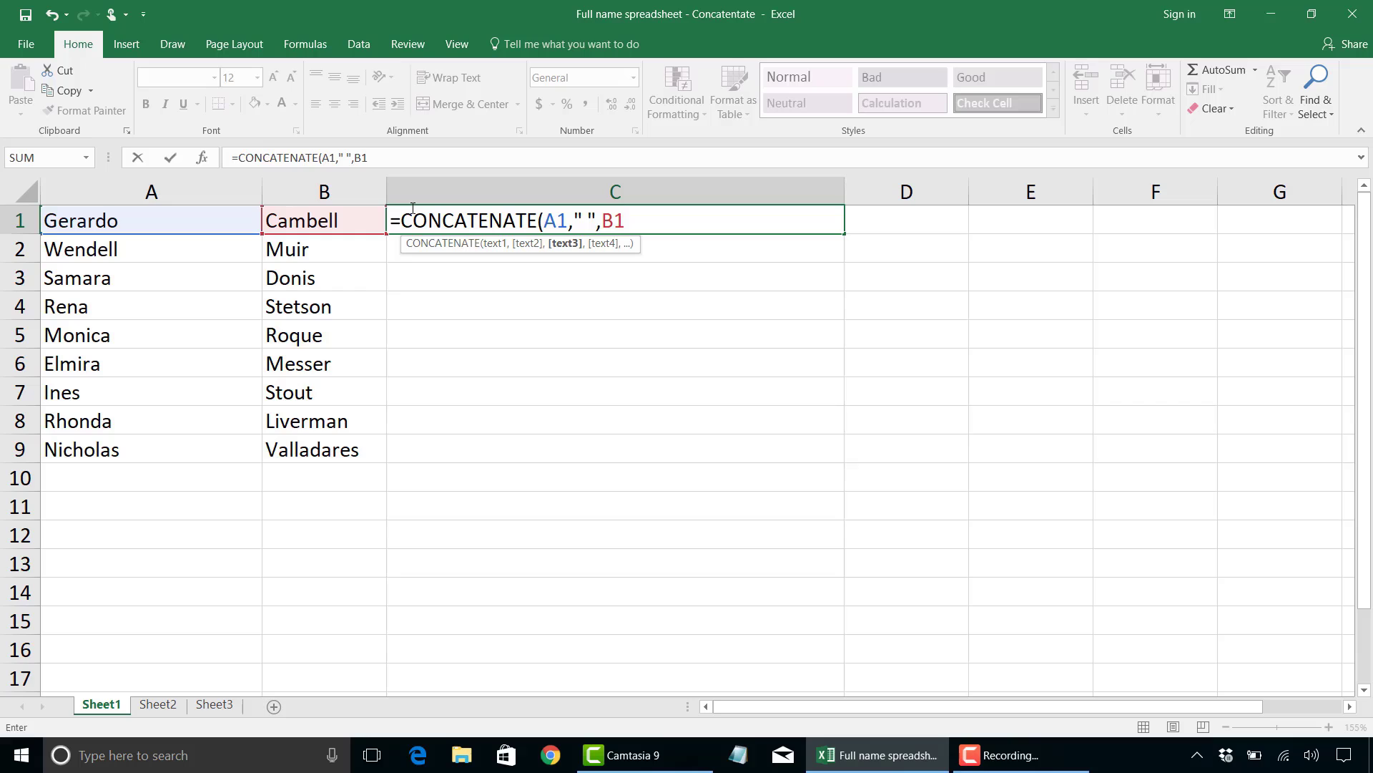
type(")")
key("Return")
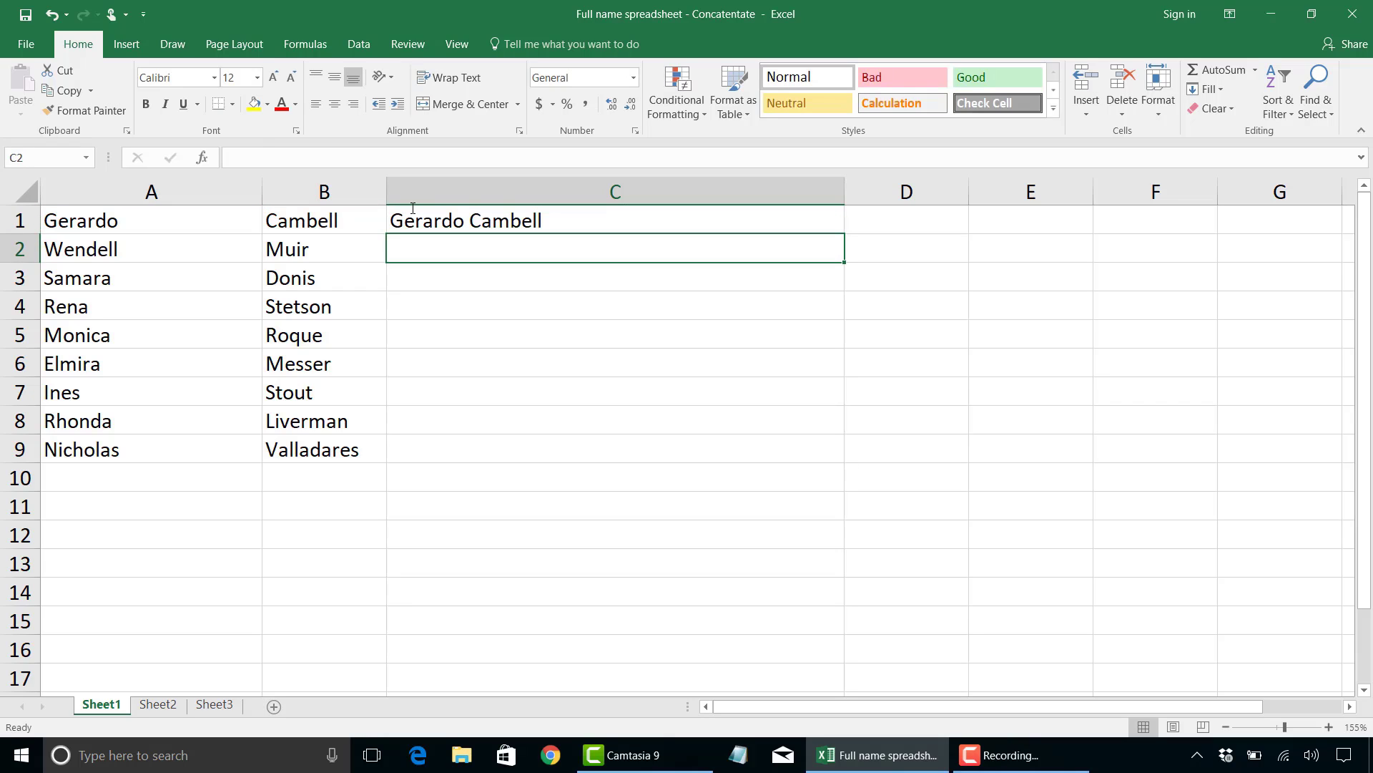
Copy C1's CONCATENATE formula into C2 and fill it down through C9.
left_click(413, 209)
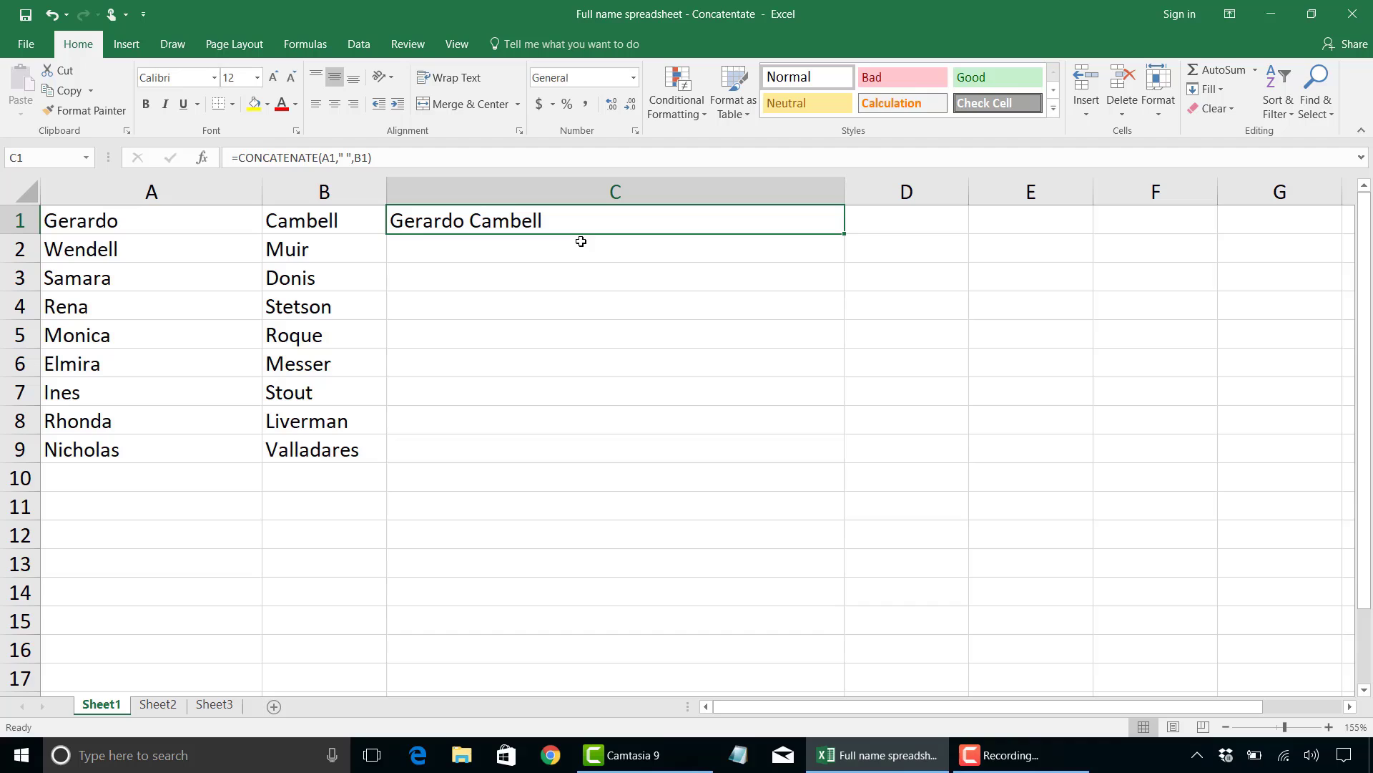
key("ctrl+c")
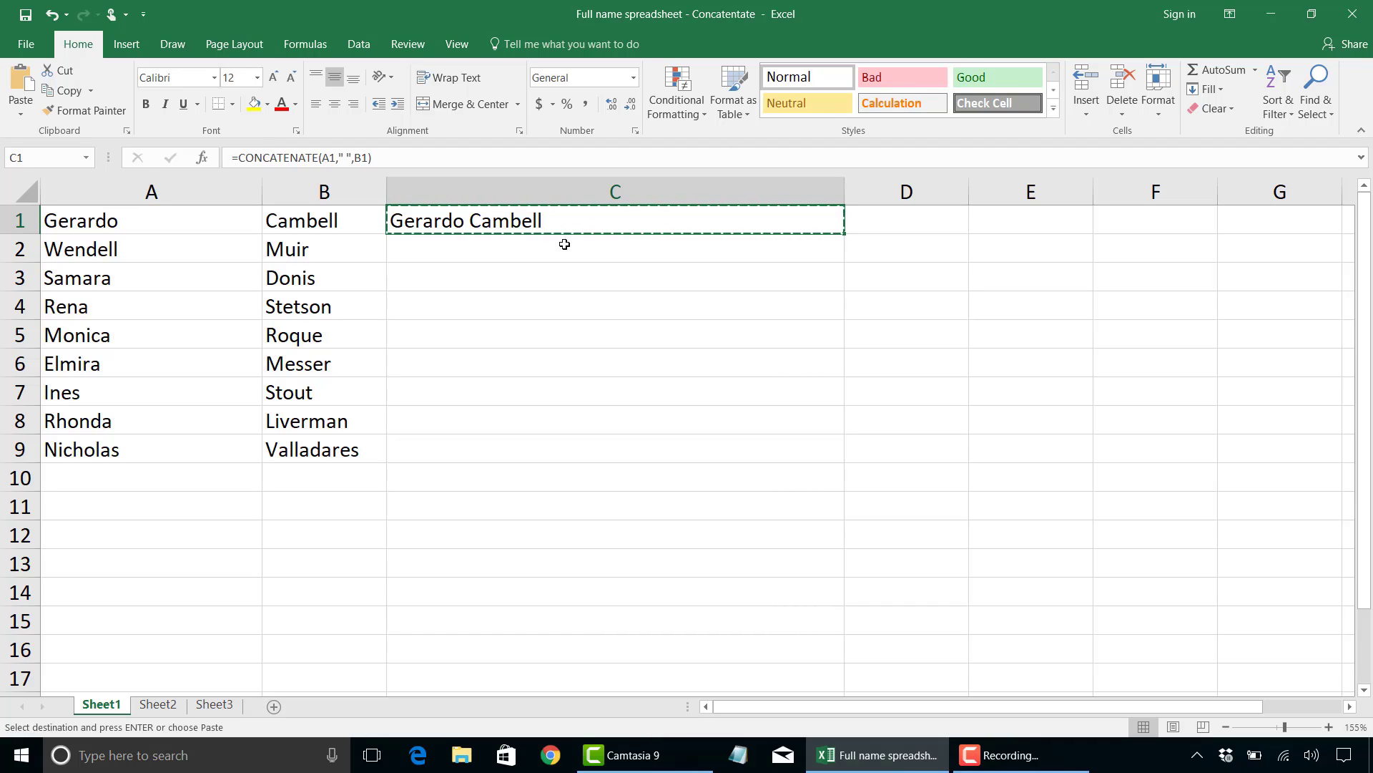
left_click(565, 245)
key("ctrl+v")
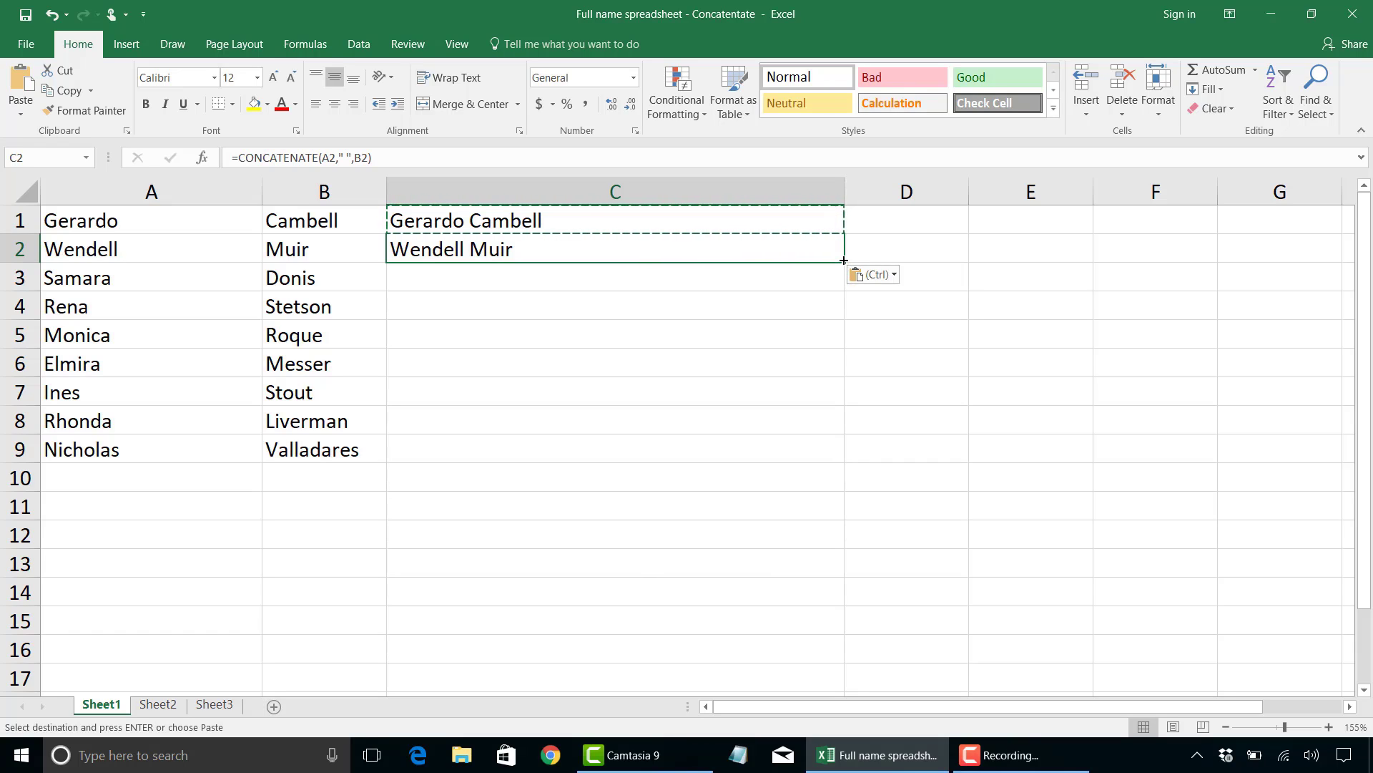
left_click_drag(843, 261, 810, 461)
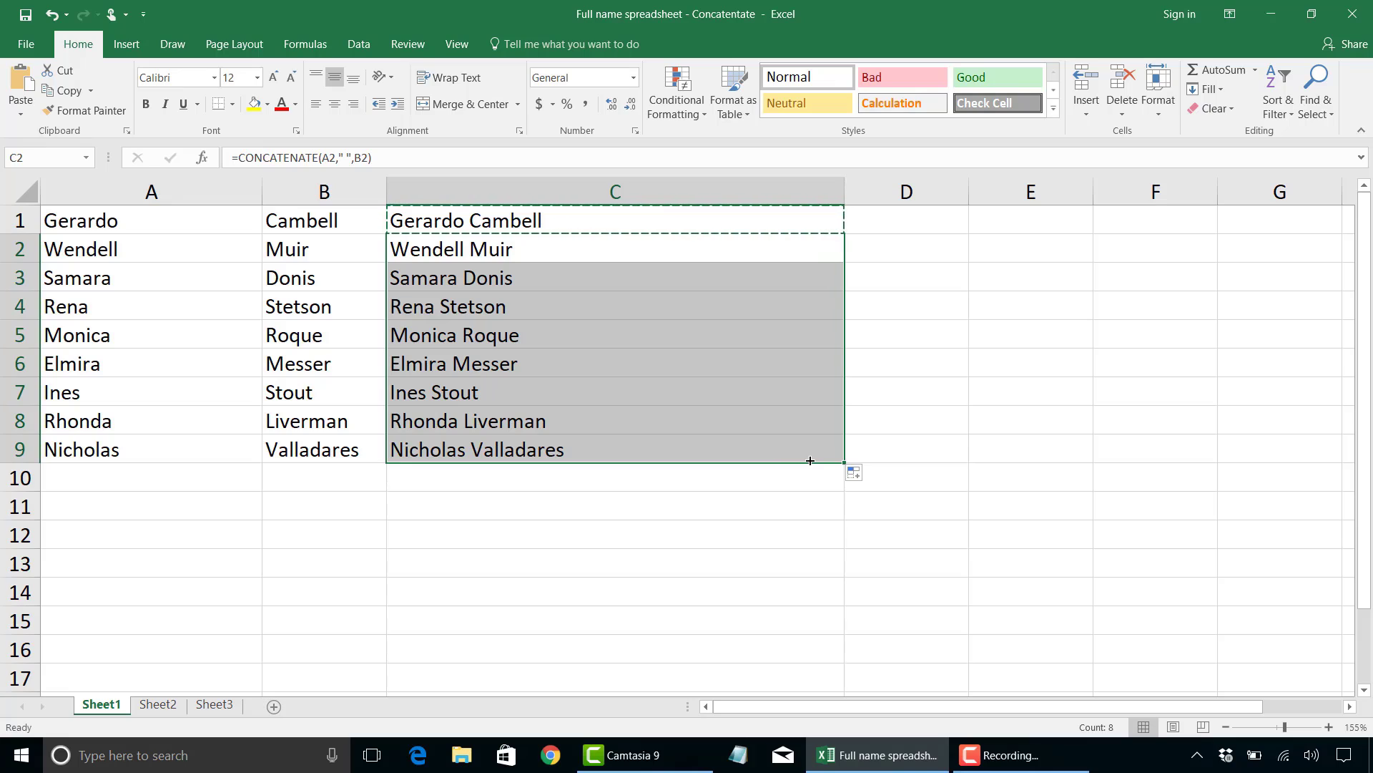
key("Escape")
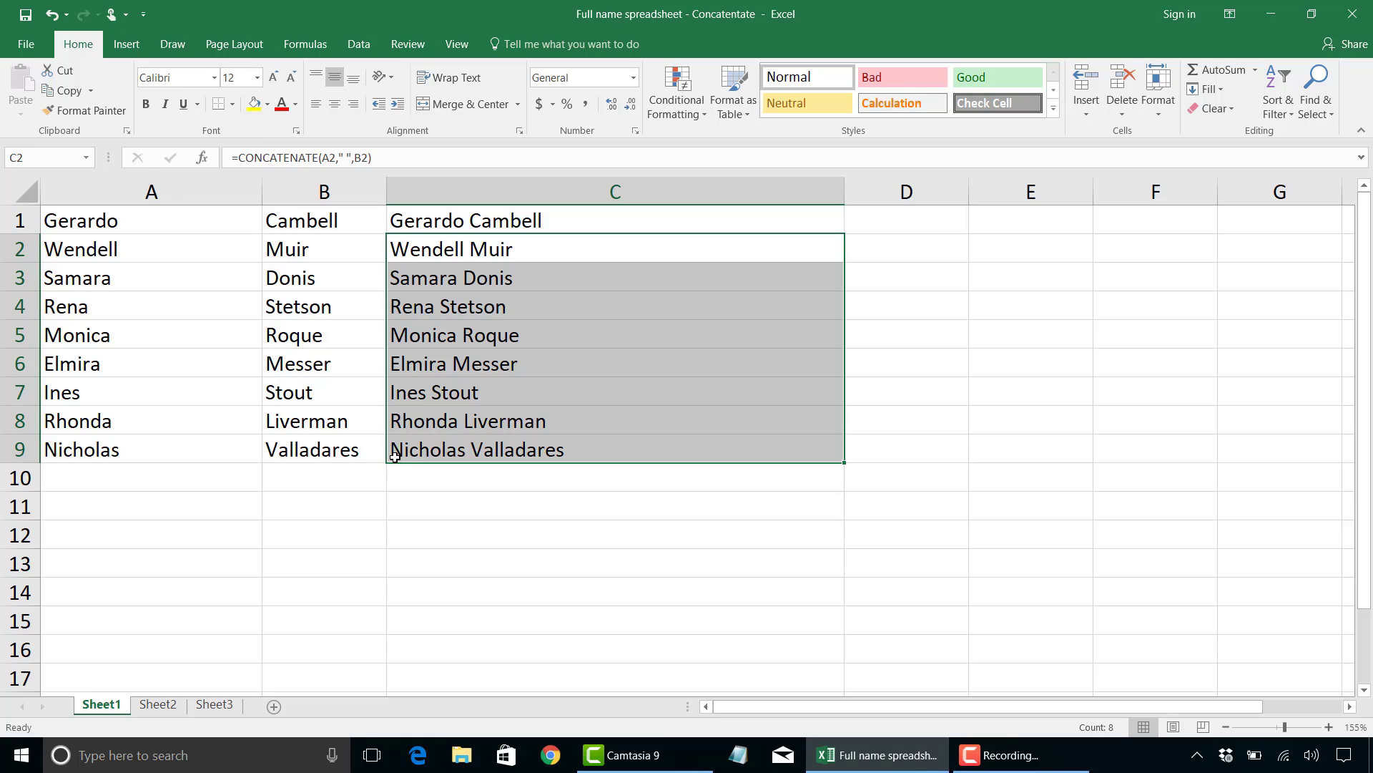
left_click(158, 704)
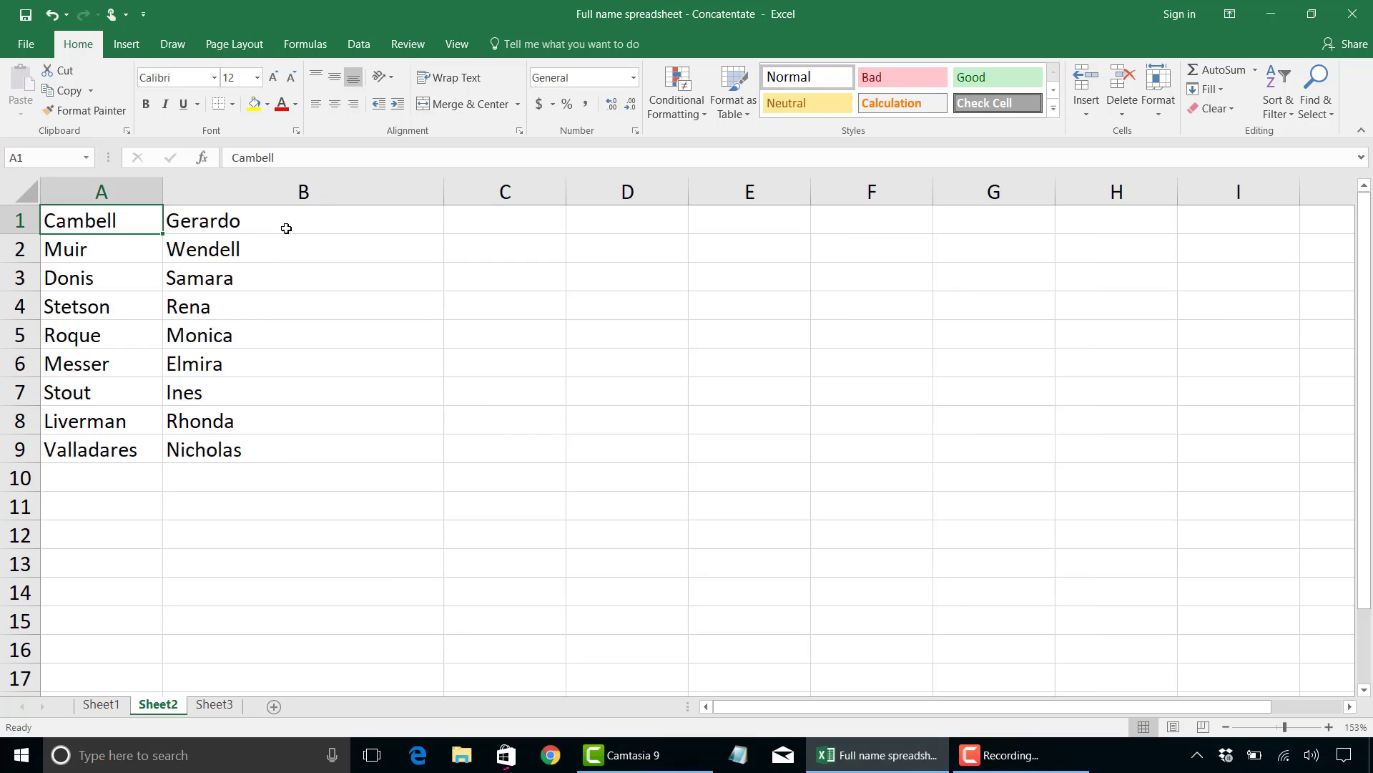
left_click(482, 214)
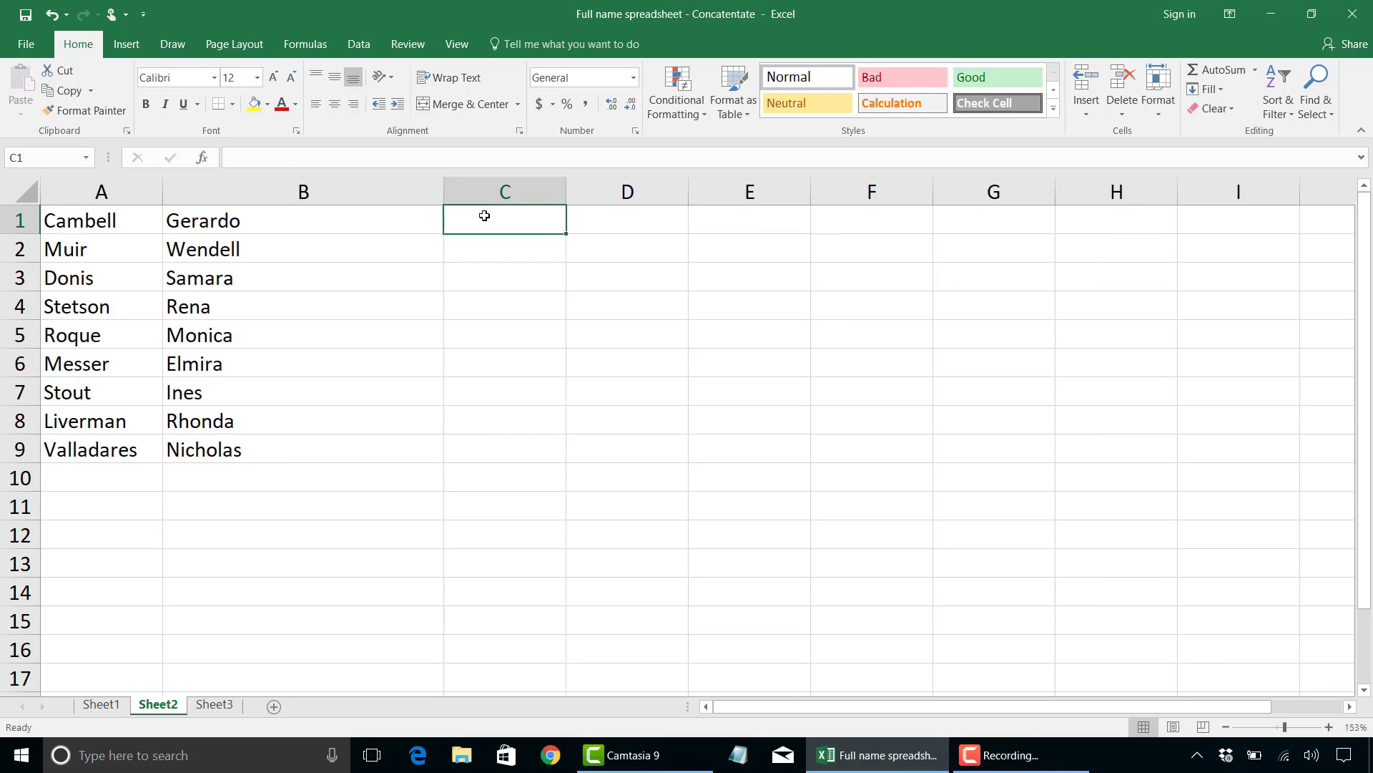
left_click(282, 155)
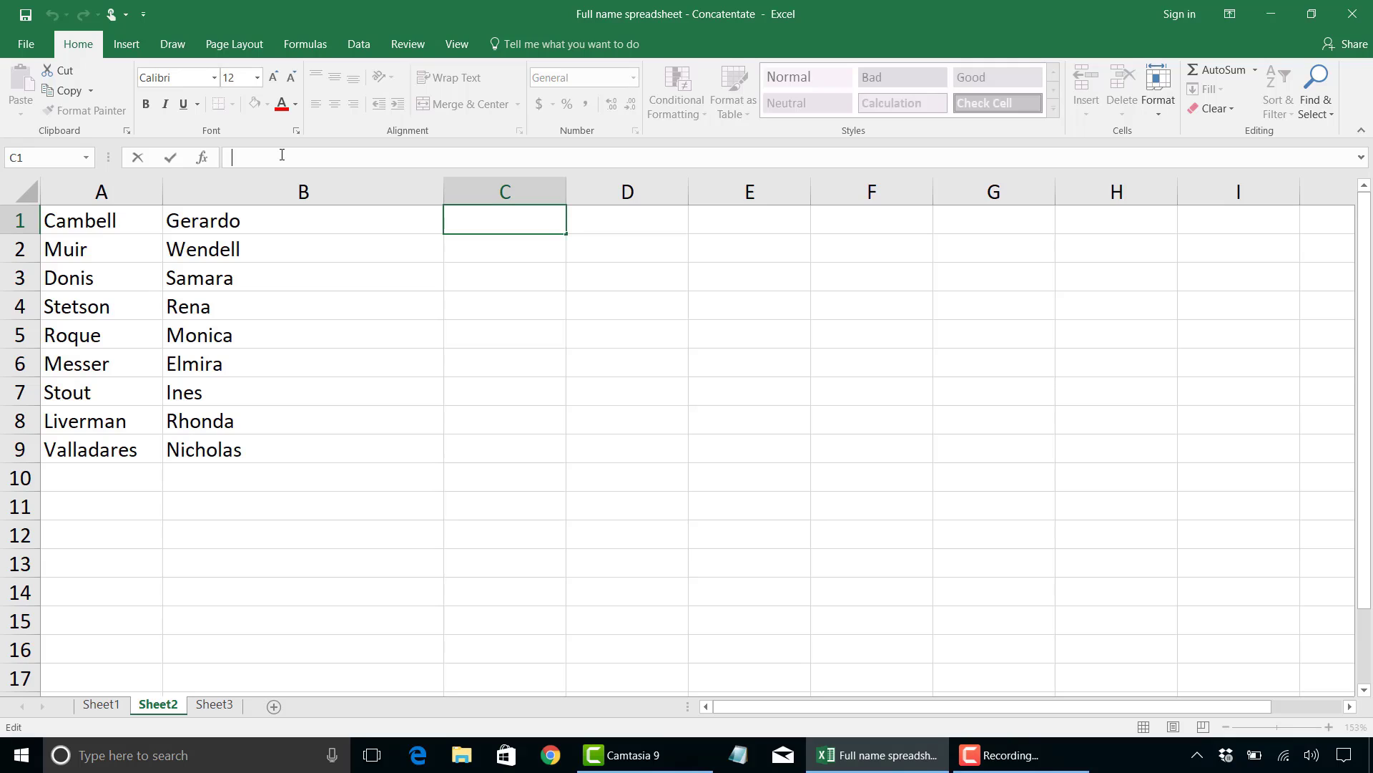
type("=")
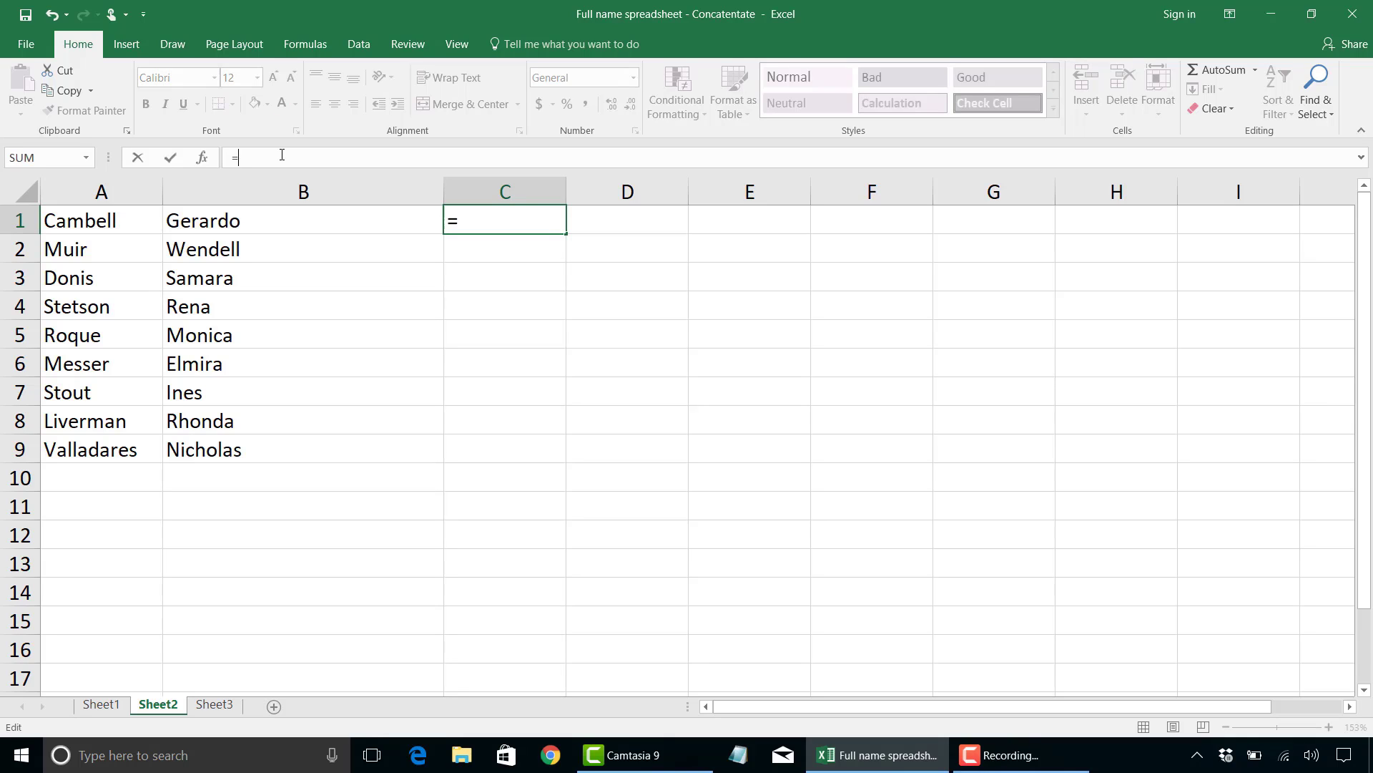
type("con")
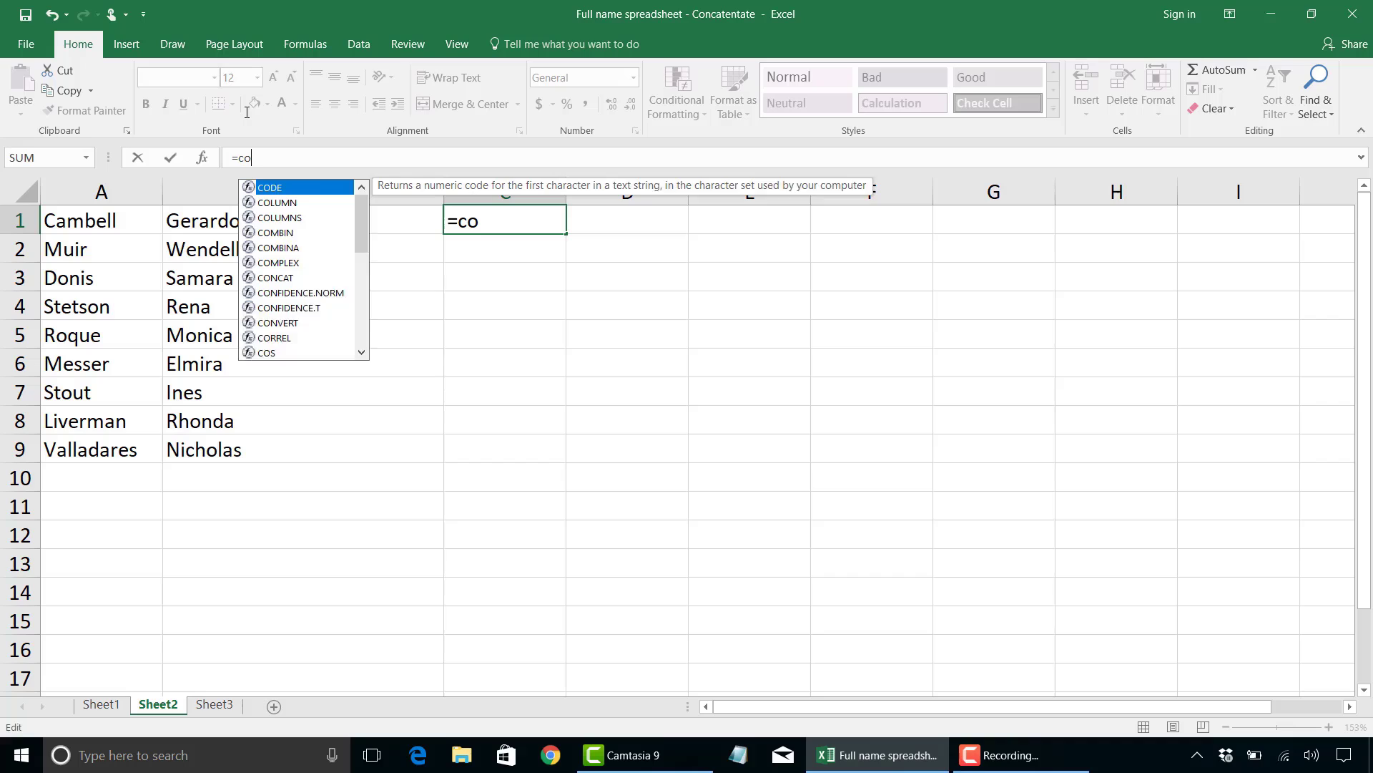
key("Down")
key("Down")
key("Down")
key("Down")
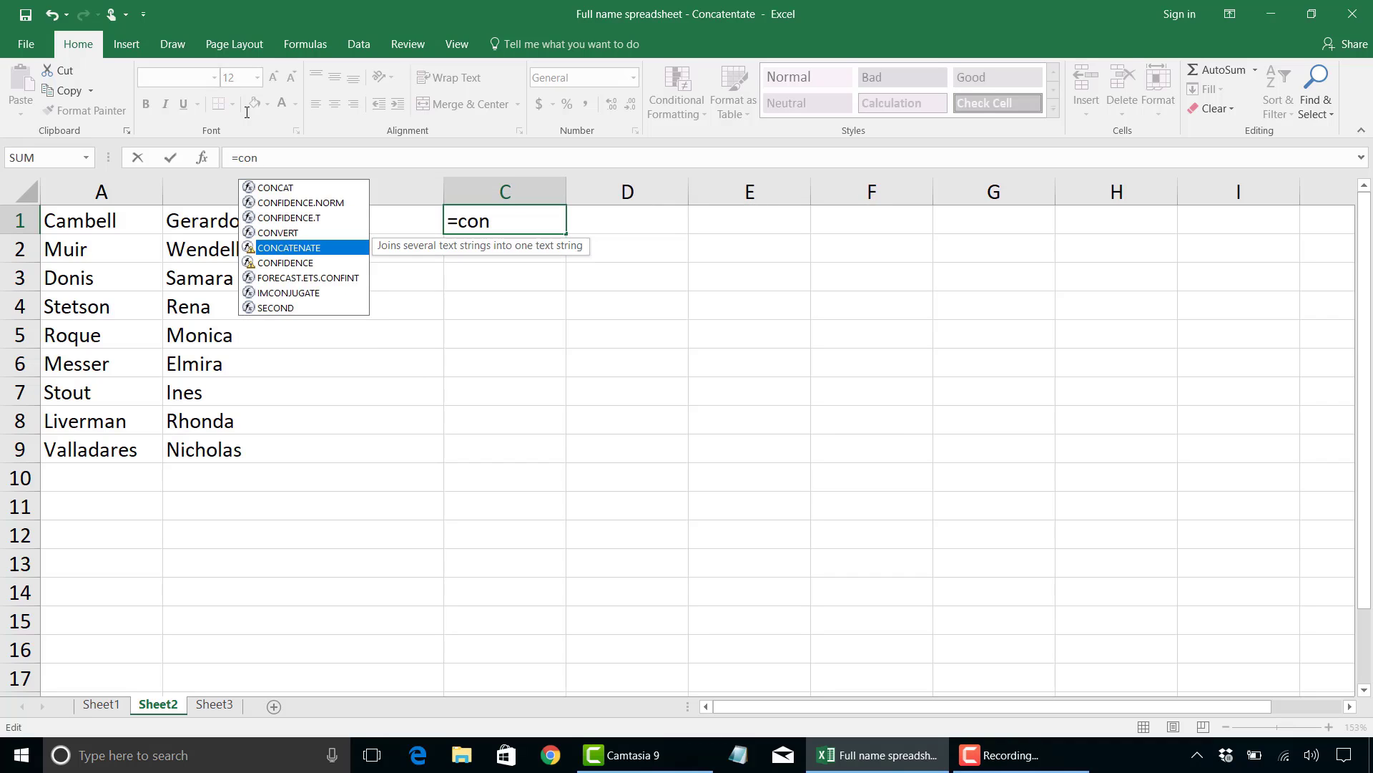
key("Tab")
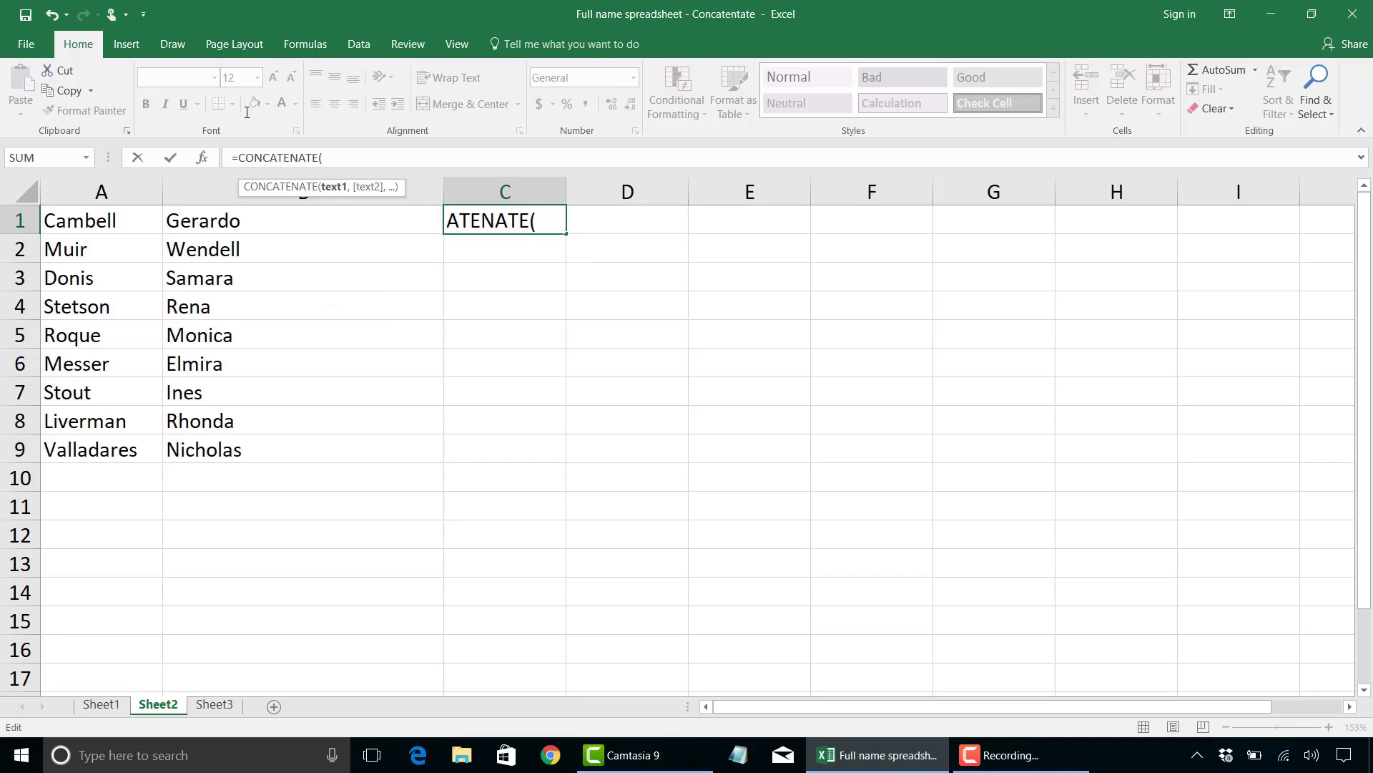
type("a1")
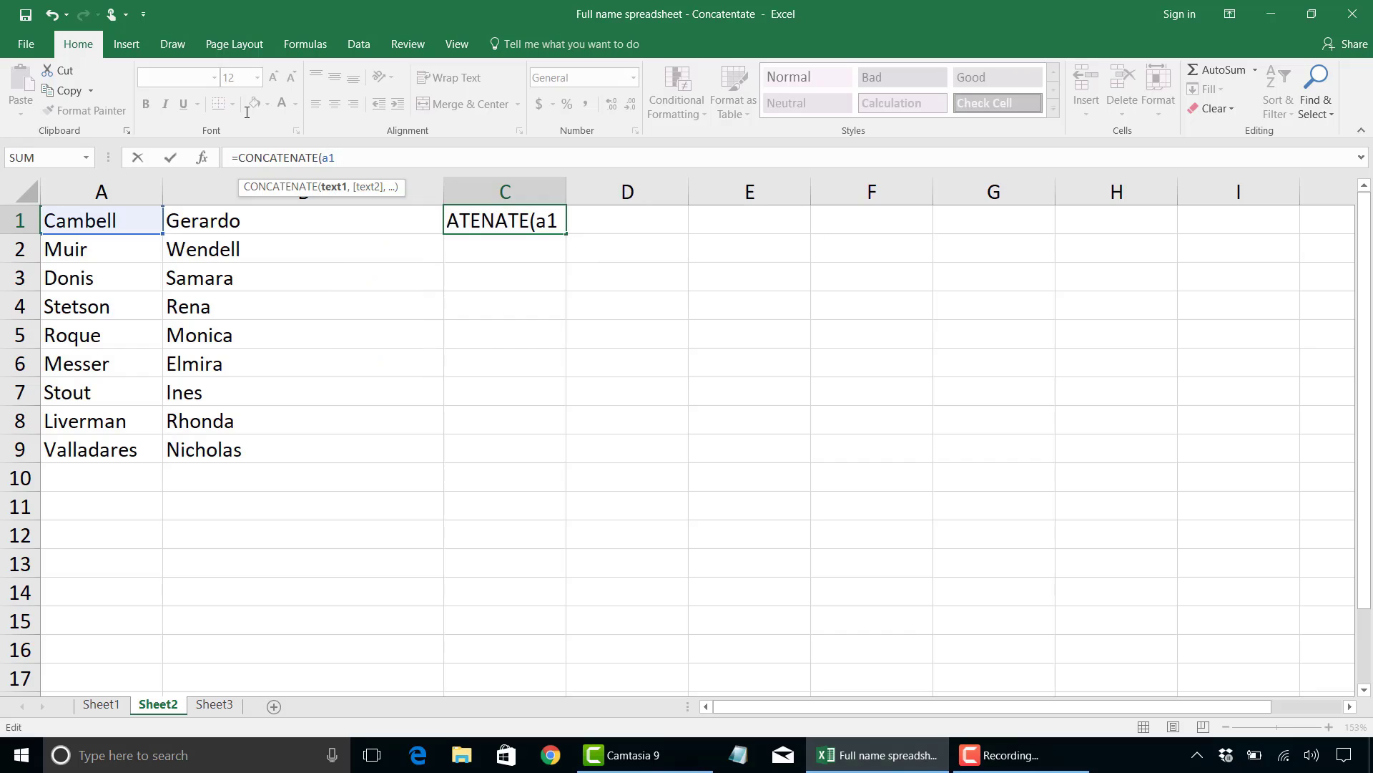
type(",")
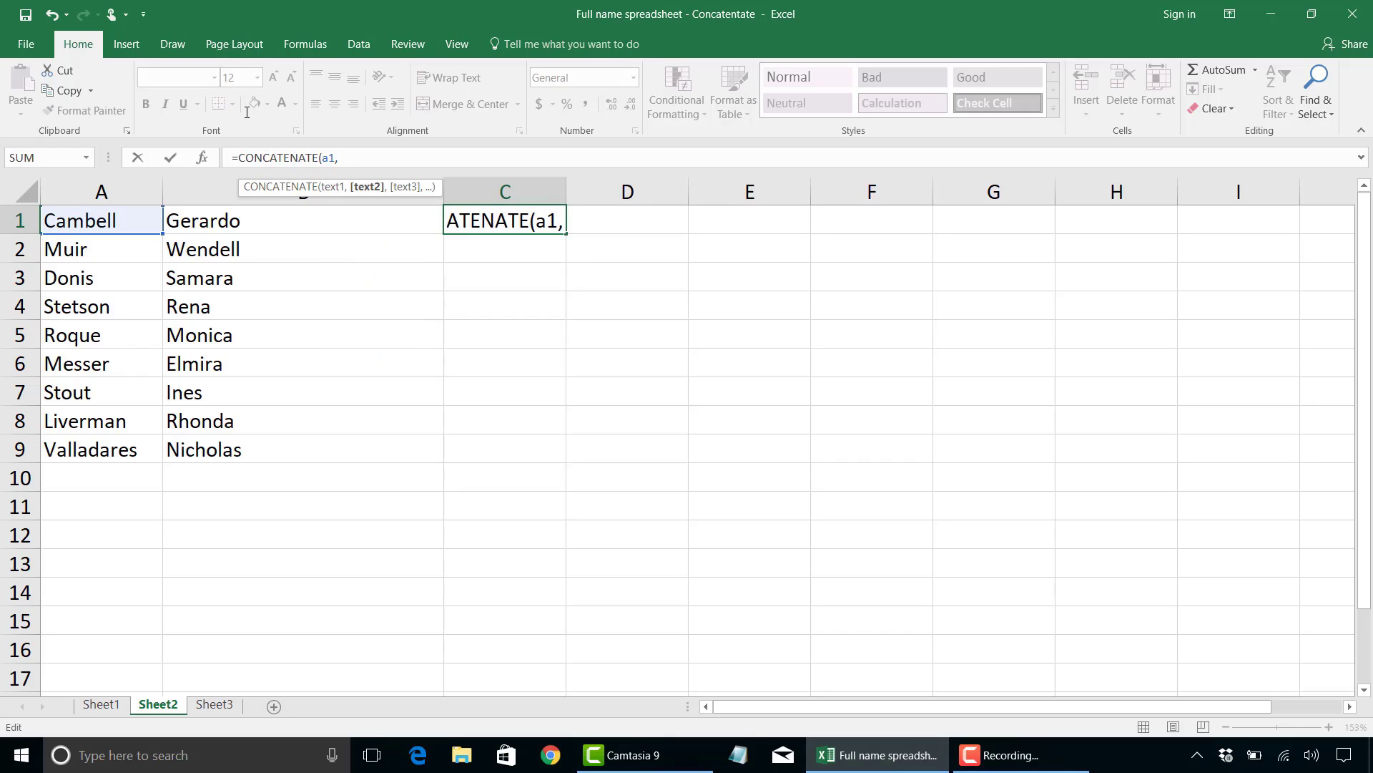
type("\",")
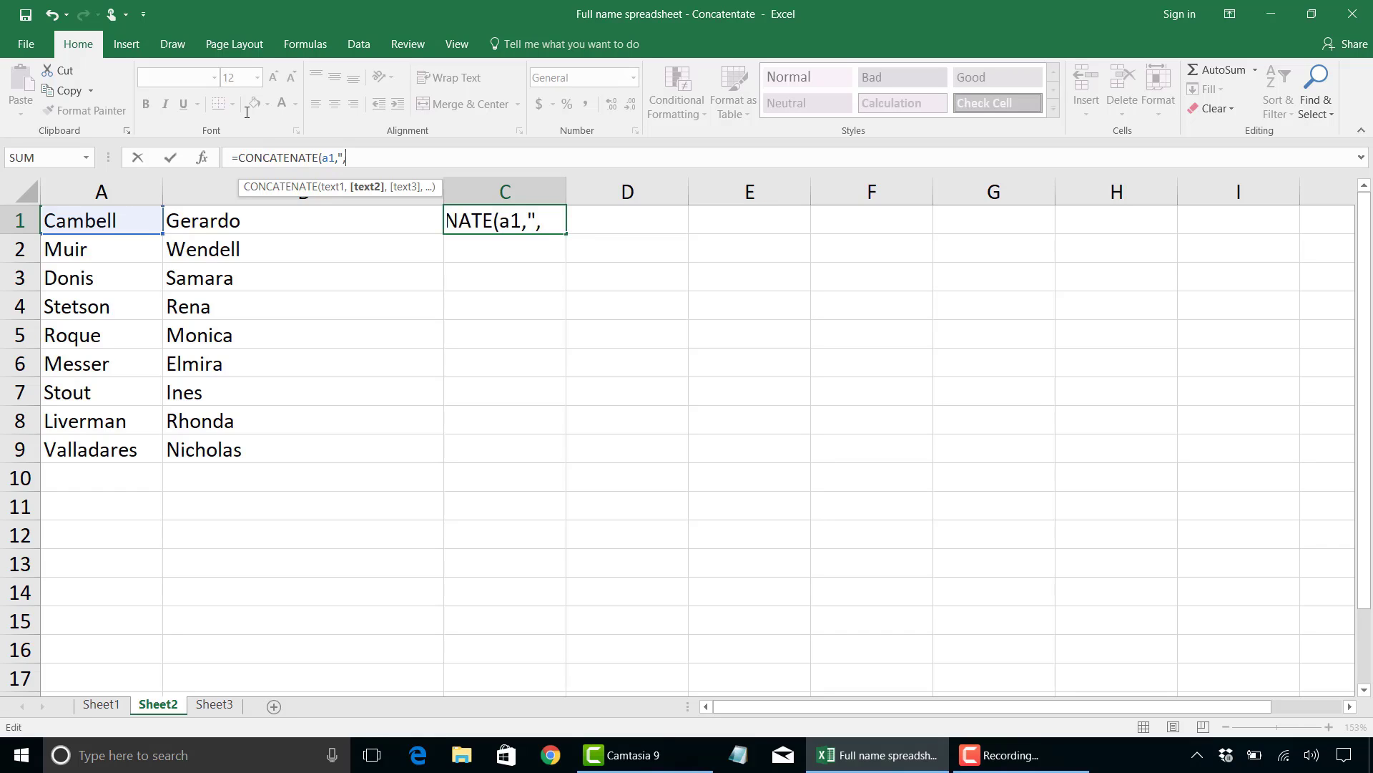
type("\",")
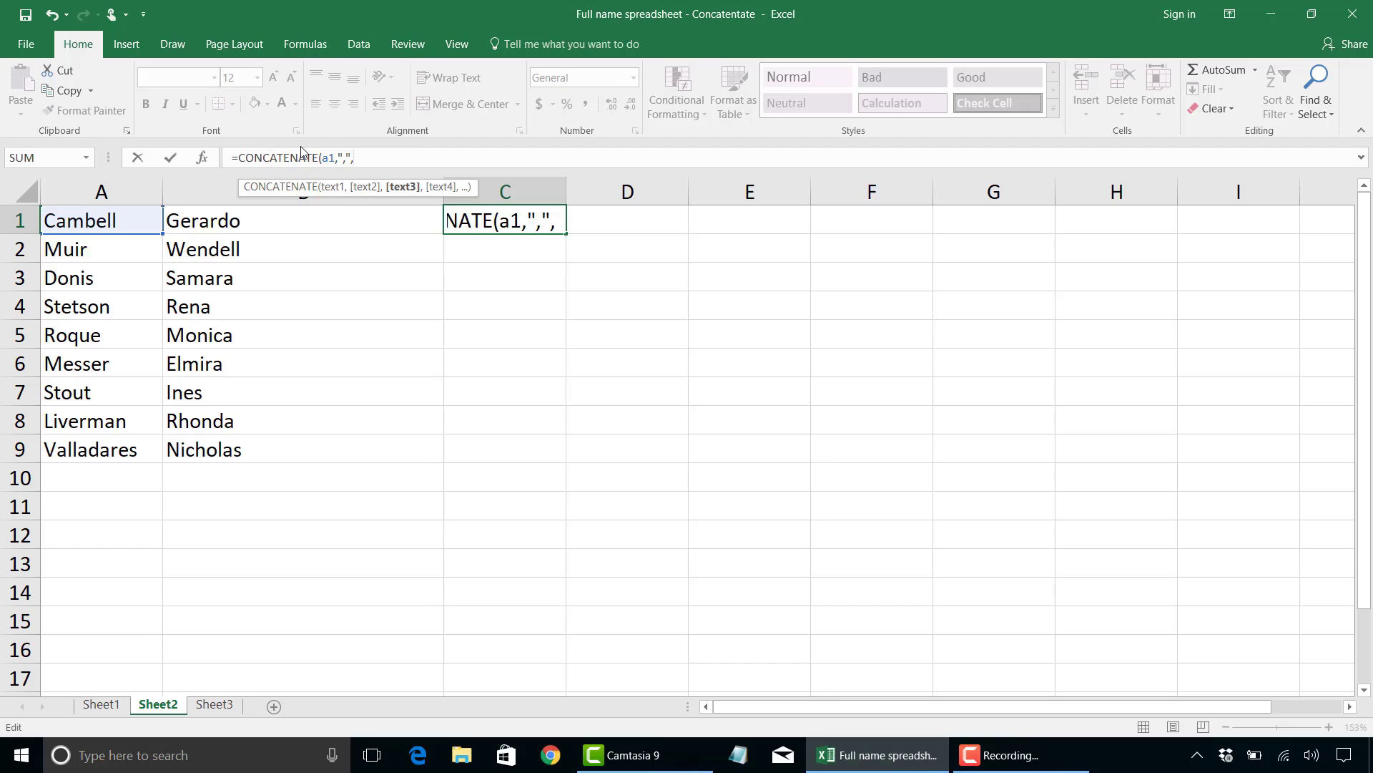
type("B")
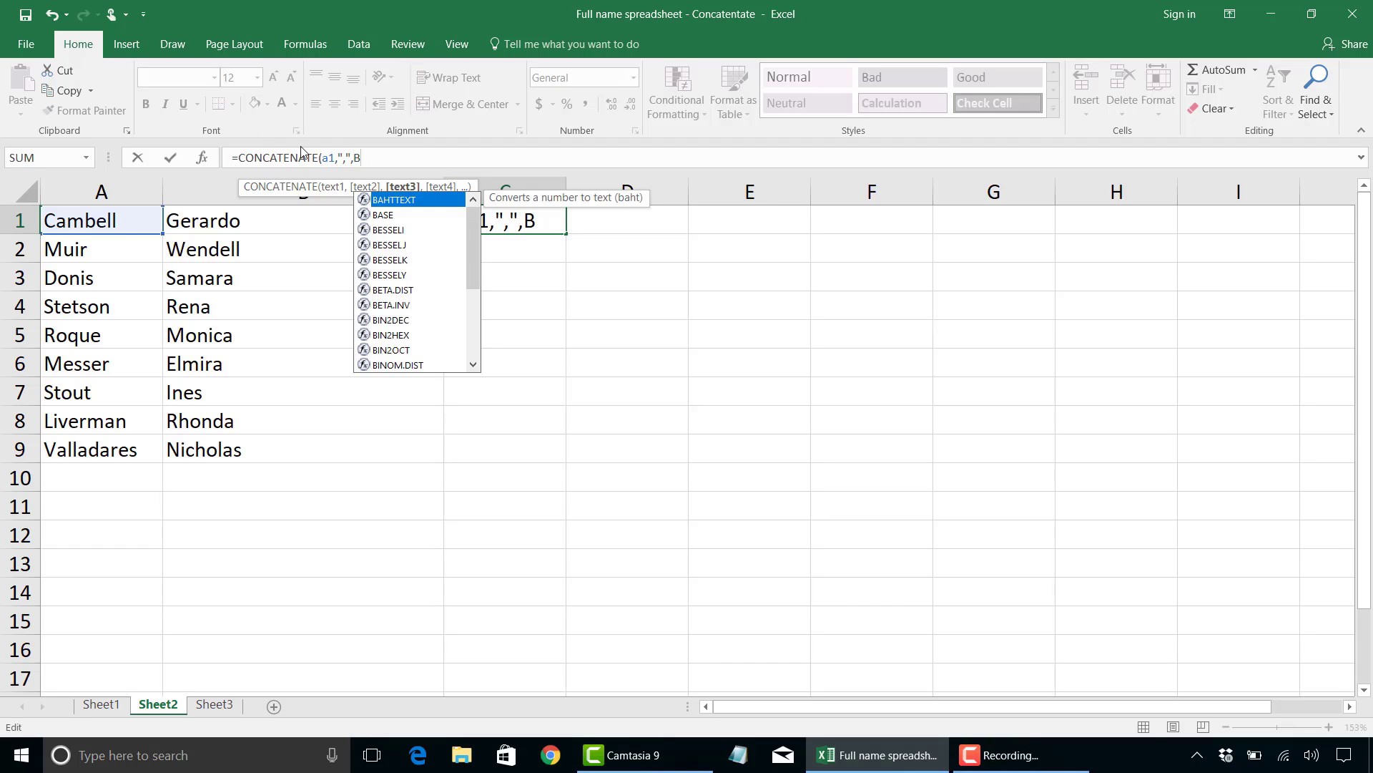
type("1")
key("Return")
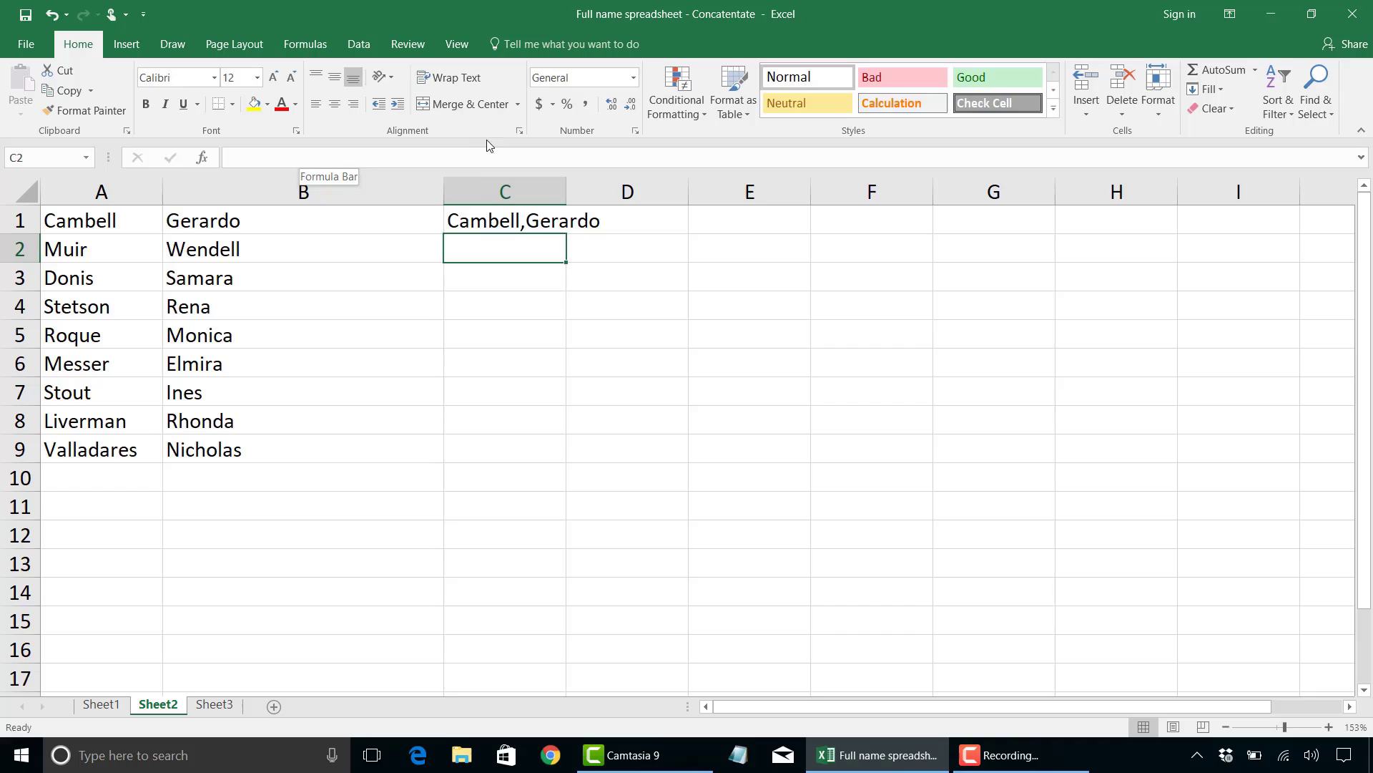
Widen column C and fill the comma formula from C1 down to C9, checking the results.
left_click_drag(569, 189, 671, 190)
left_click(644, 222)
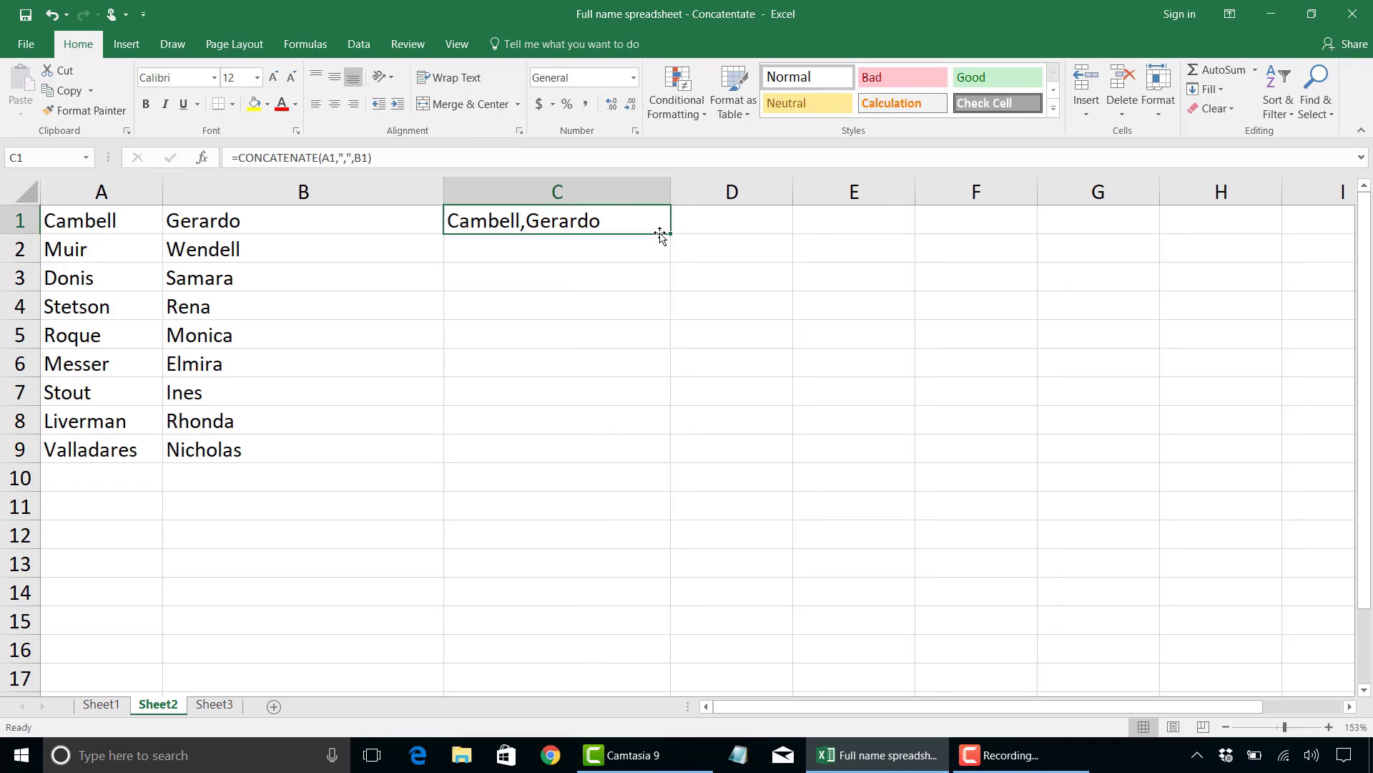
left_click_drag(671, 235, 635, 458)
left_click(613, 515)
key("Up")
key("Up")
key("Up")
key("Up")
key("Up")
key("Up")
key("Up")
key("Up")
key("Up")
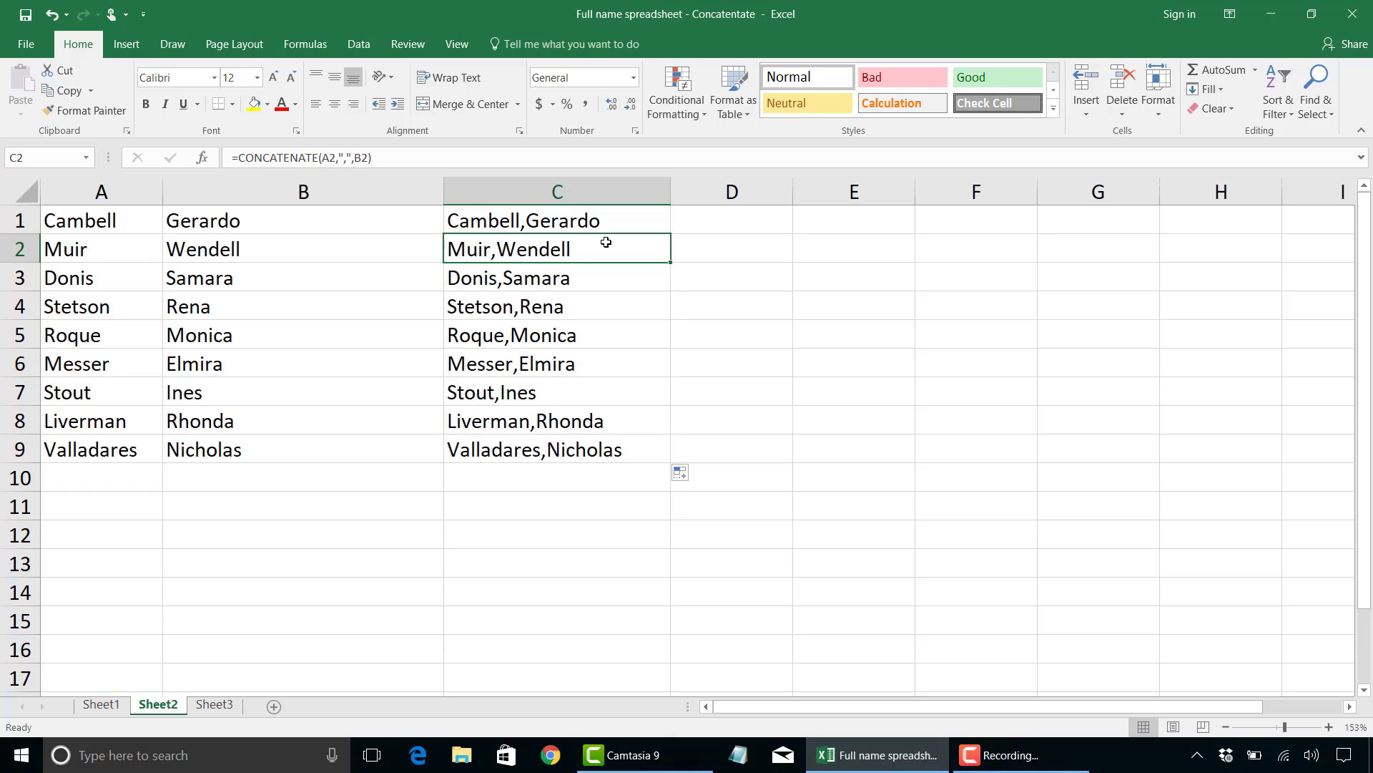
key("Down")
key("Down")
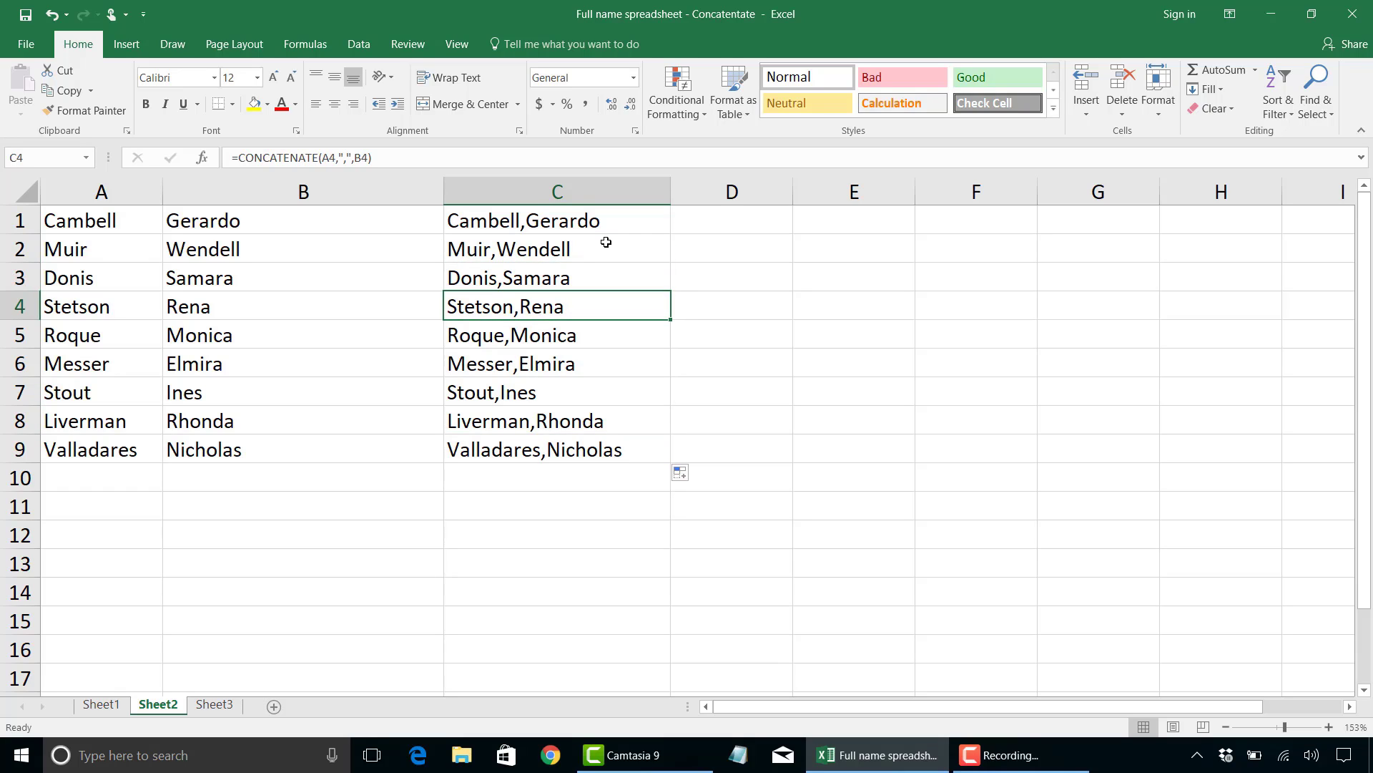